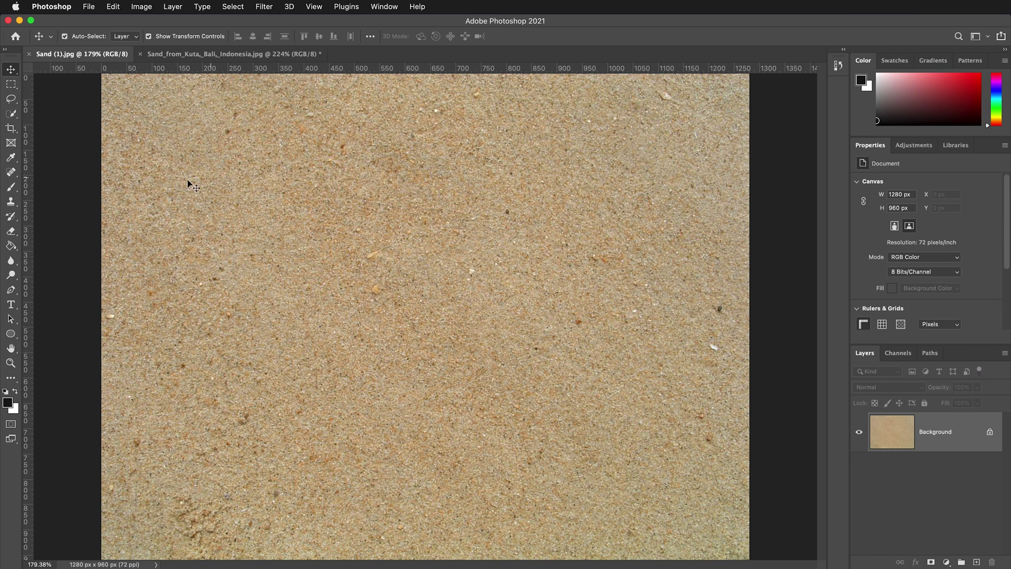
# Step: Crop the sand photo with a 1:1 (Square) ratio, leaving a 960 × 960 px image
pyautogui.click(10, 128)
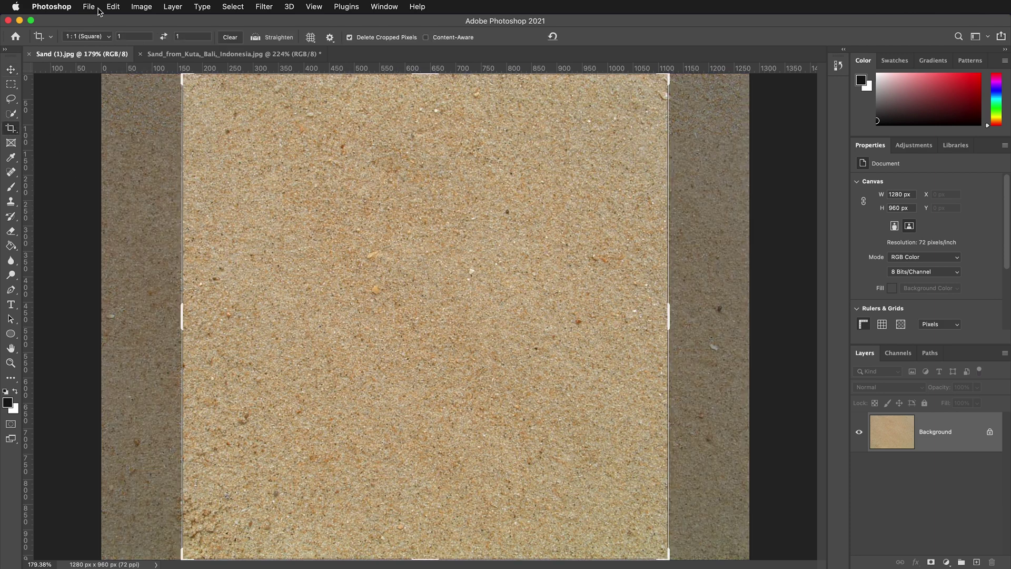
pyautogui.click(103, 36)
pyautogui.click(99, 37)
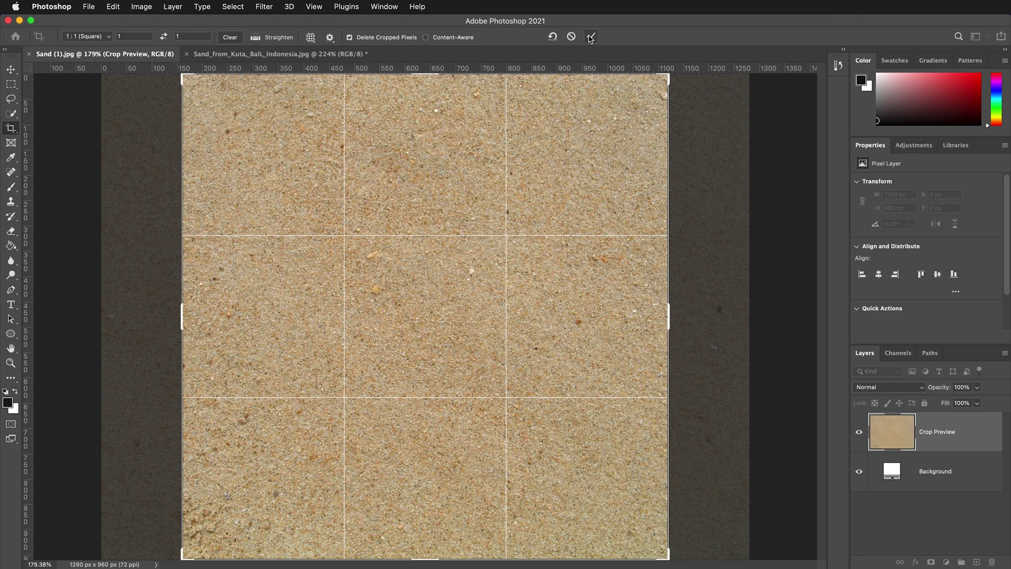
pyautogui.click(591, 36)
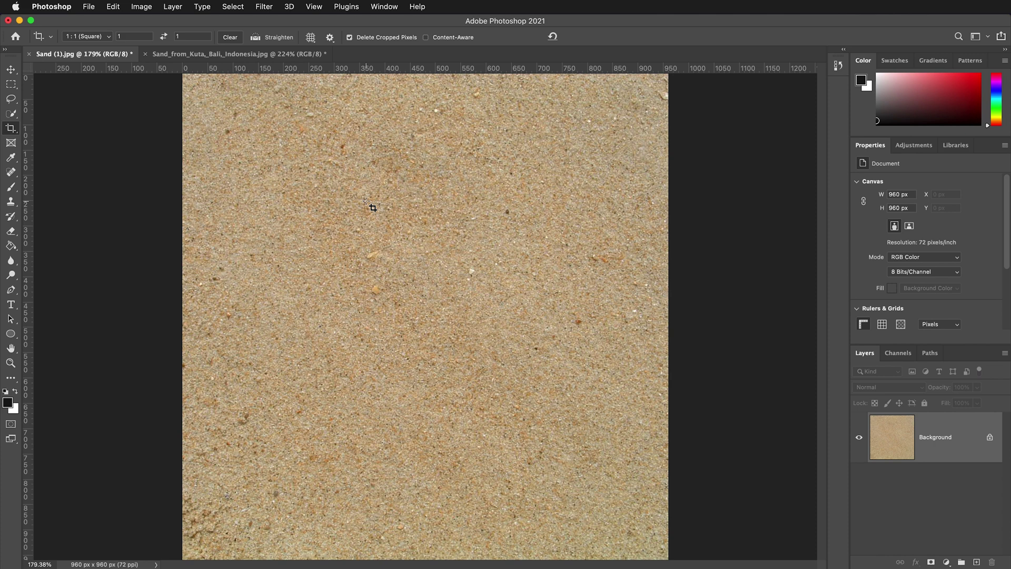
# Step: Apply Filter > Other > Offset with Wrap Around, +596 px right and +460 px down
pyautogui.click(263, 6)
pyautogui.moveTo(316, 243)
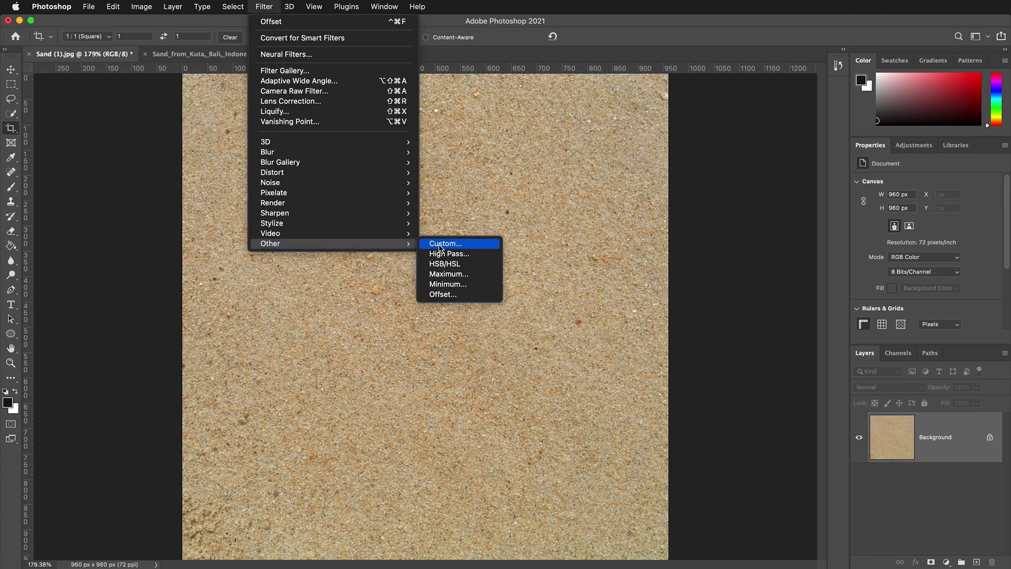
pyautogui.click(456, 294)
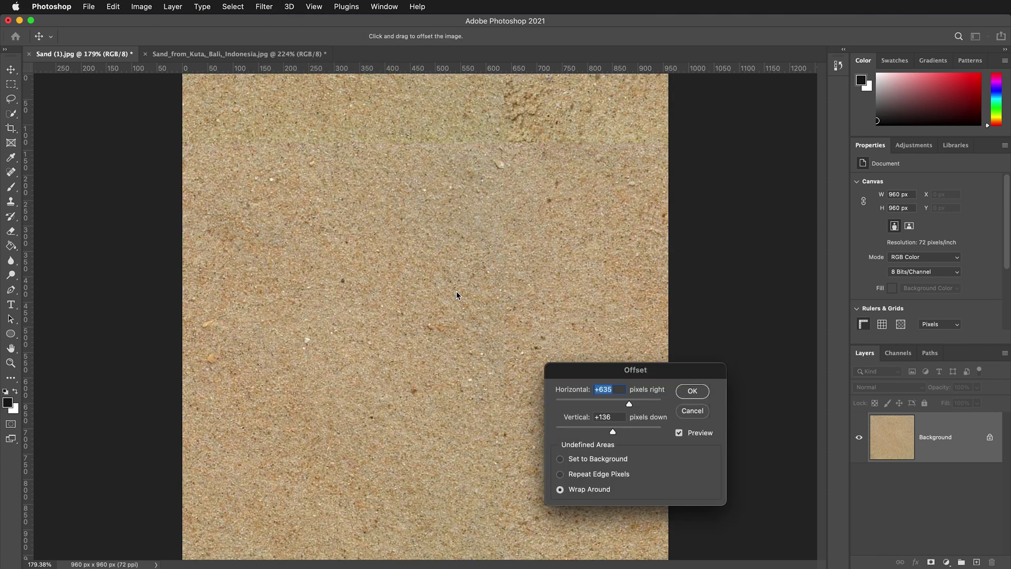
pyautogui.moveTo(626, 402); pyautogui.dragTo(628, 405)
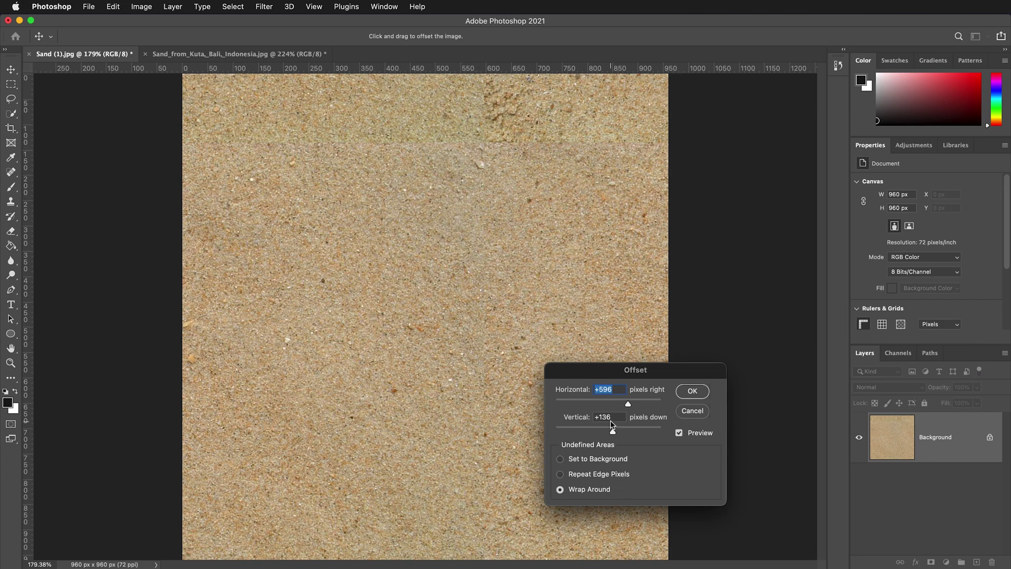
pyautogui.moveTo(612, 431); pyautogui.dragTo(624, 431)
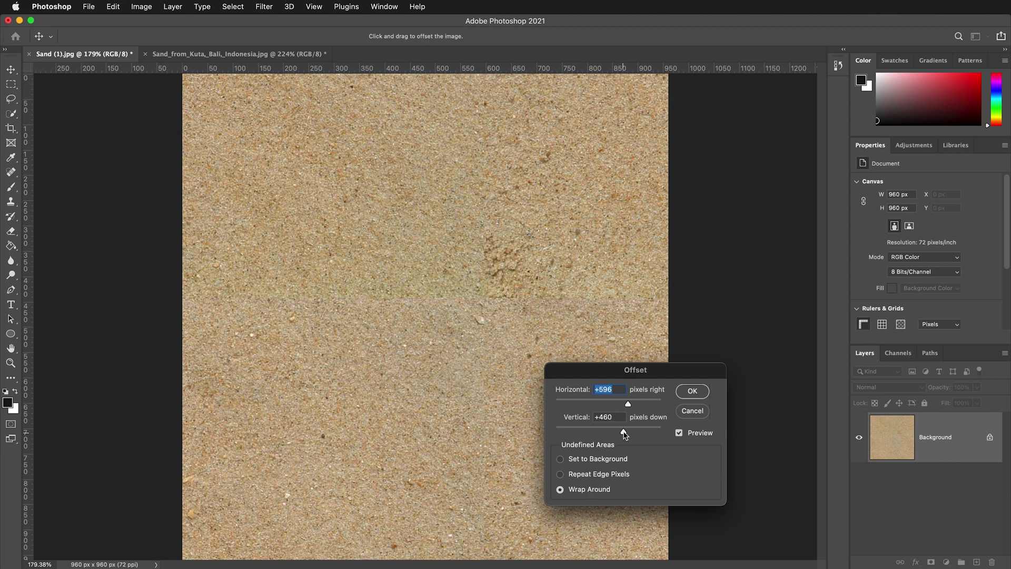
pyautogui.click(692, 390)
pyautogui.press('c')
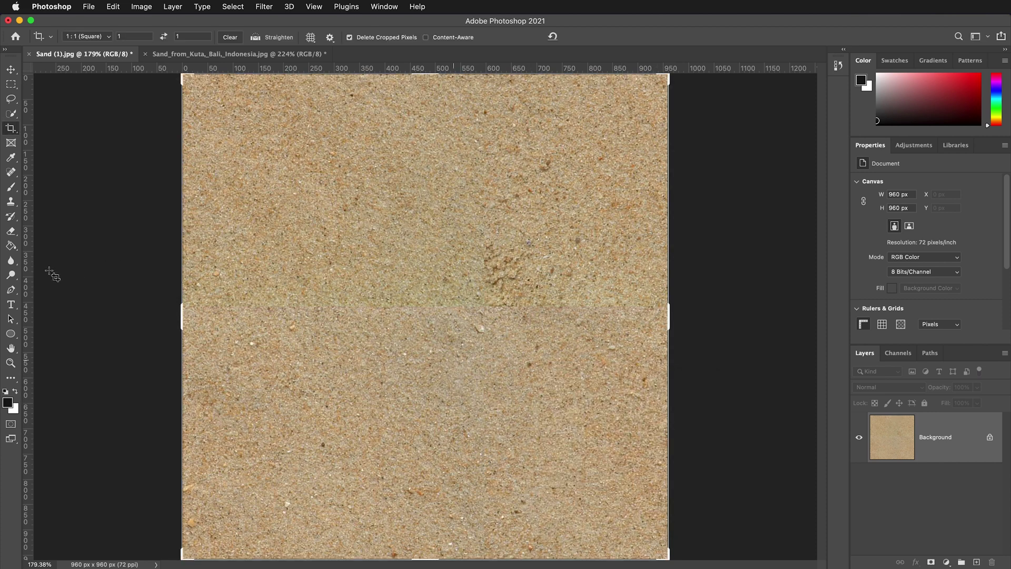
# Step: Paint out the horizontal and vertical offset seams with the Spot Healing Brush
pyautogui.click(10, 172)
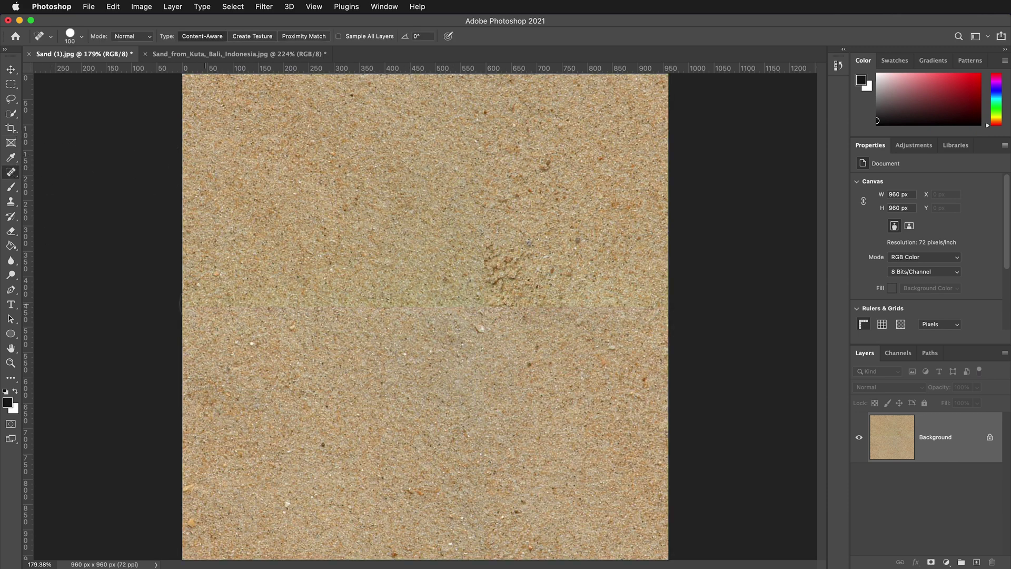
pyautogui.moveTo(196, 306)
pyautogui.mouseDown()
pyautogui.moveTo(515, 307)
pyautogui.moveTo(488, 315)
pyautogui.mouseUp()
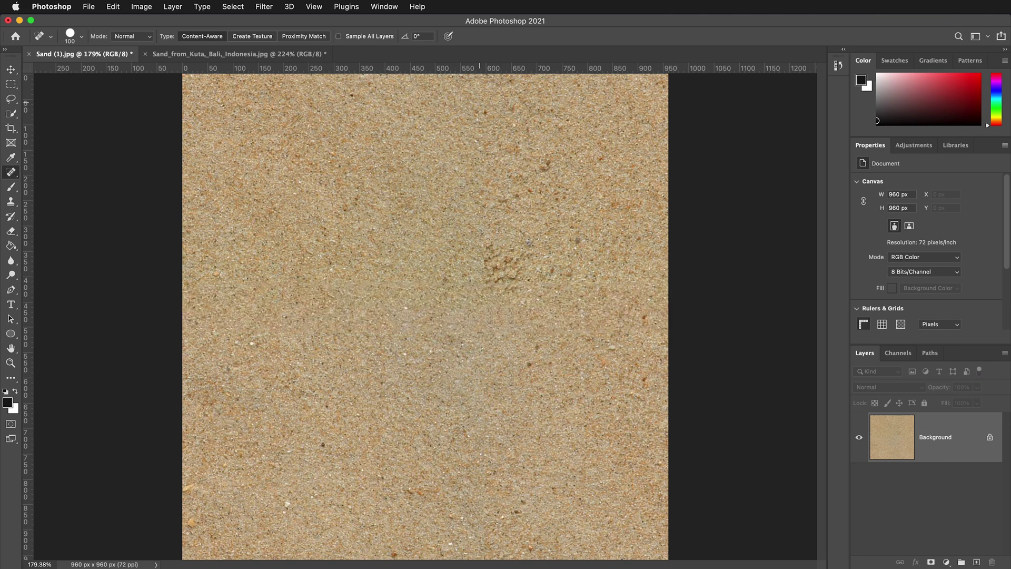
pyautogui.moveTo(479, 100); pyautogui.dragTo(480, 525)
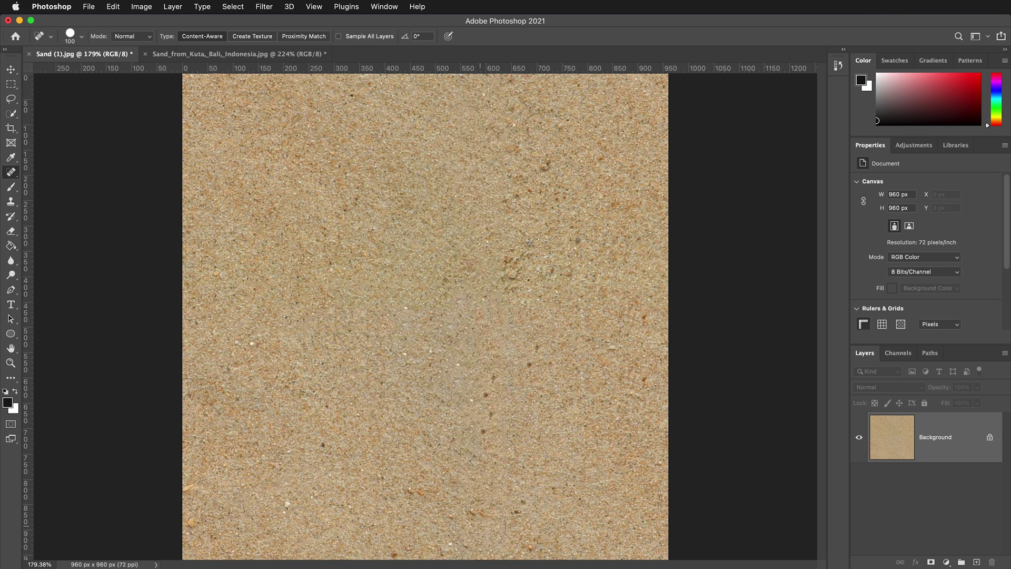
pyautogui.click(143, 7)
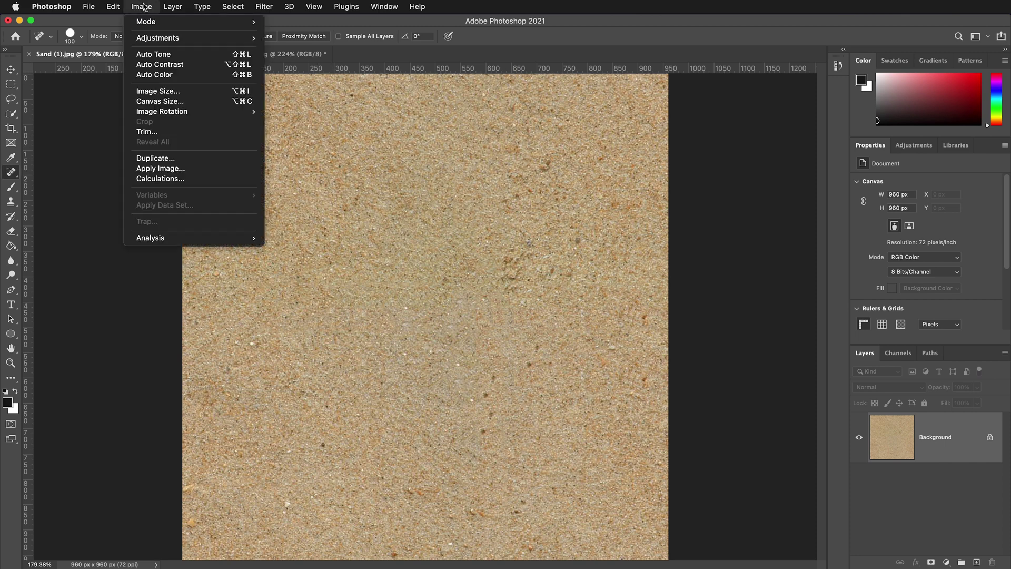
# Step: Resample the sand texture to 1024 × 1024 px in Image Size
pyautogui.click(165, 90)
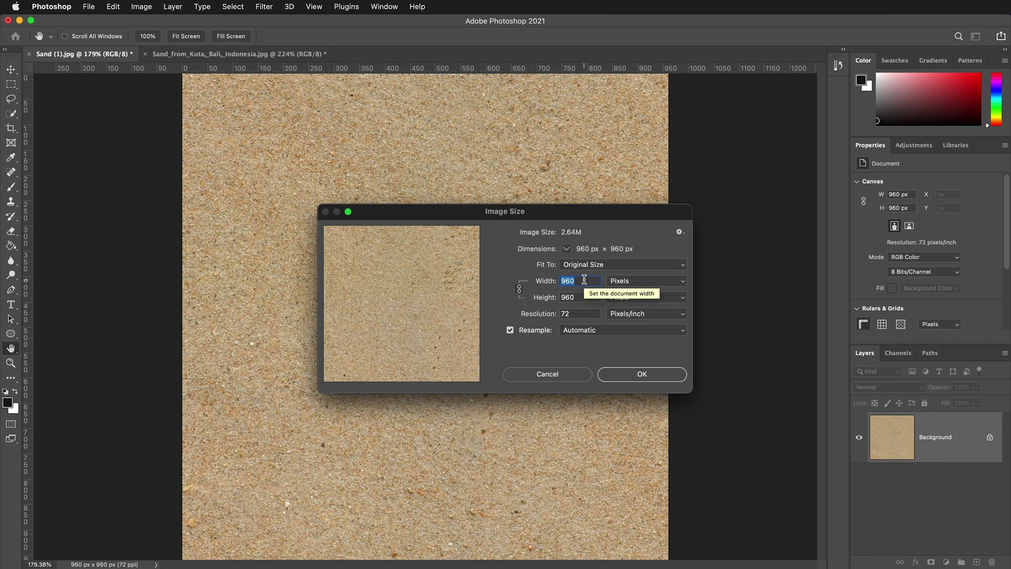
pyautogui.write('1024')
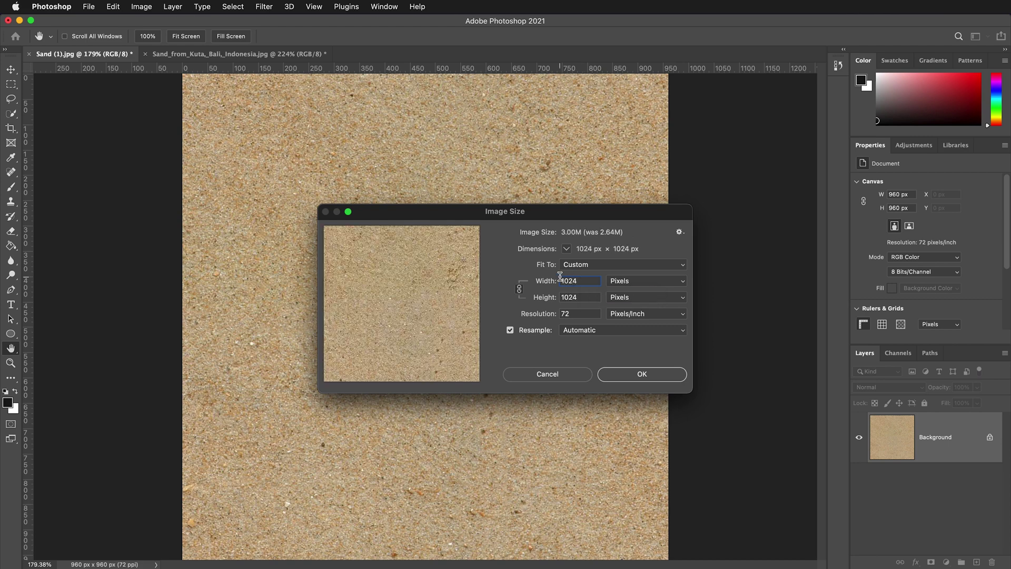
pyautogui.click(642, 373)
pyautogui.press('j')
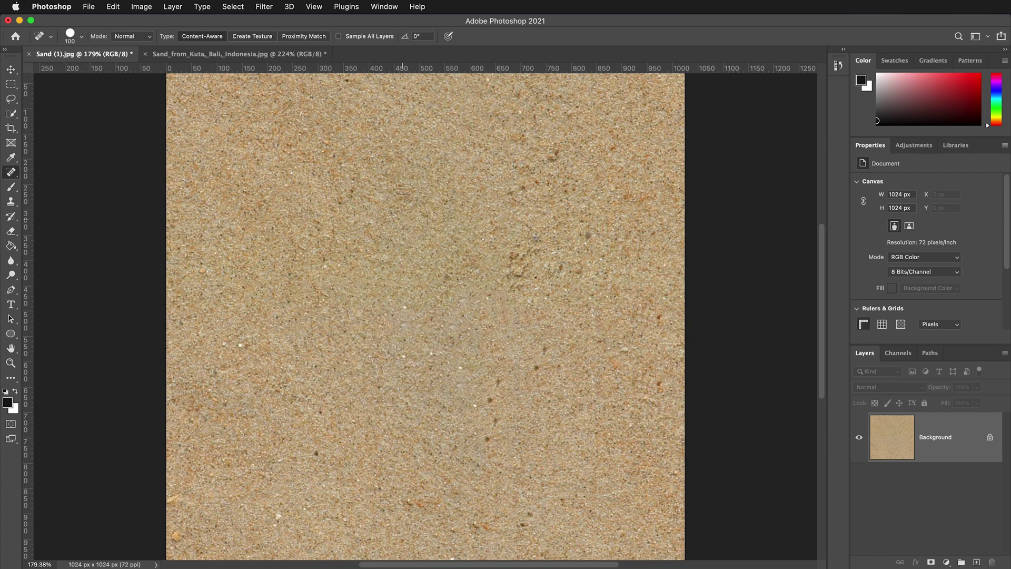
pyautogui.click(90, 7)
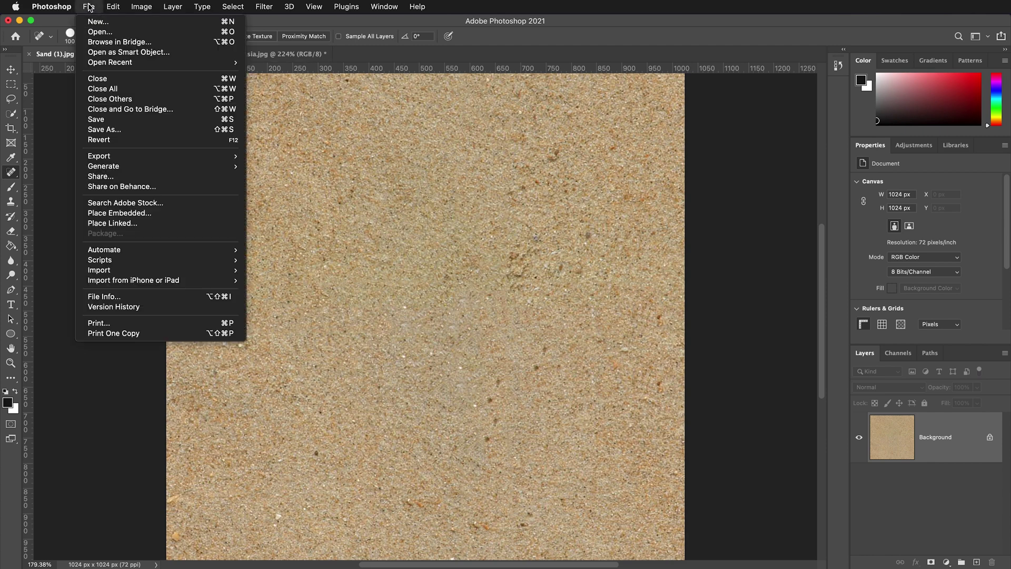
# Step: Save the texture as sand-texture.iff in IFF Format with the Maya platform option
pyautogui.click(136, 129)
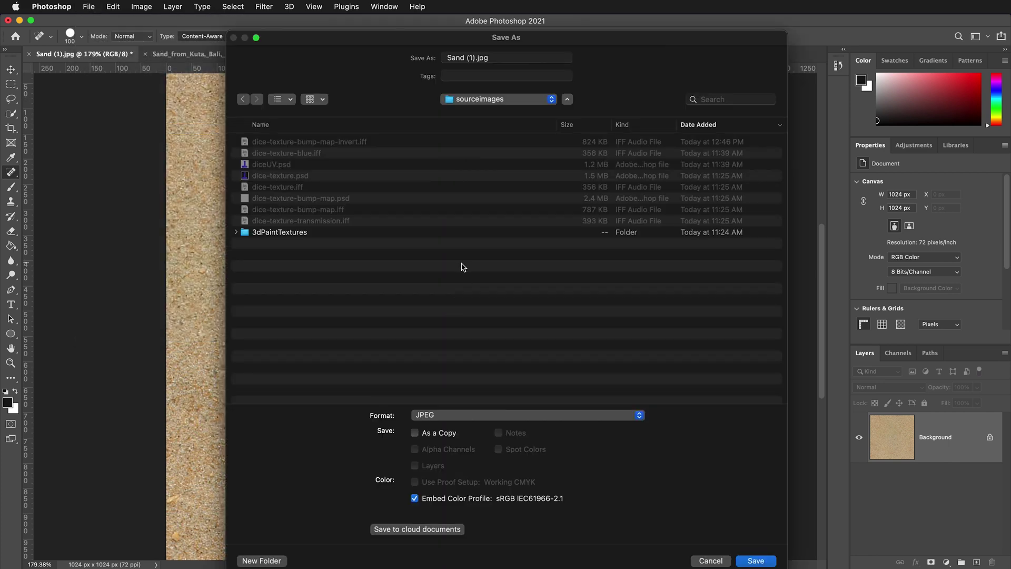
pyautogui.click(639, 416)
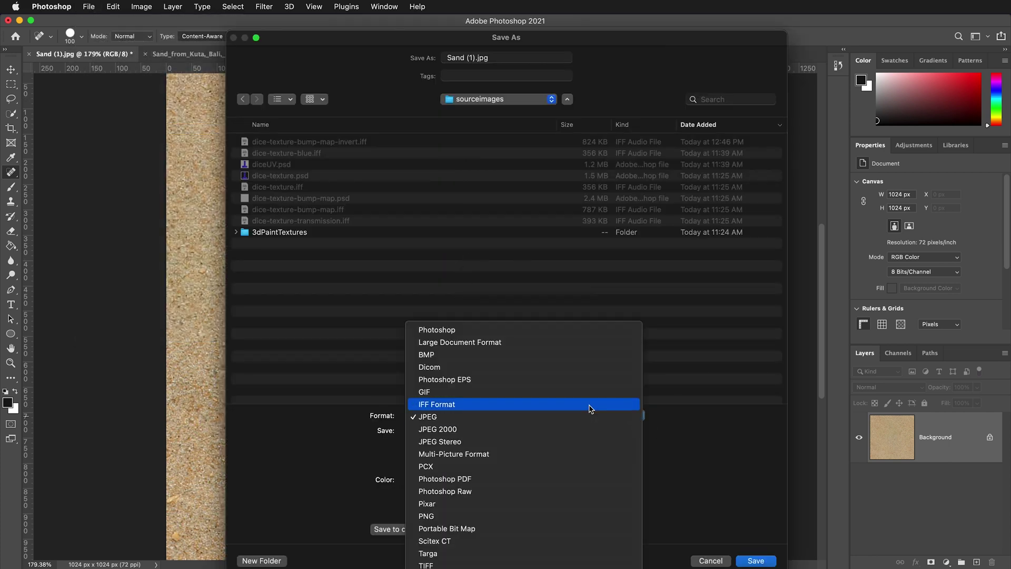
pyautogui.click(560, 403)
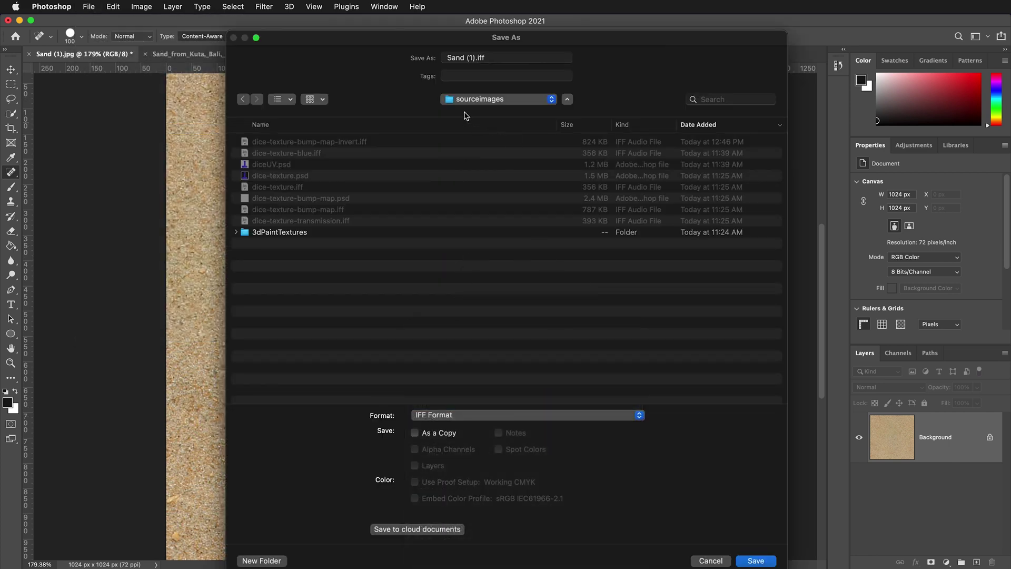
pyautogui.click(473, 57)
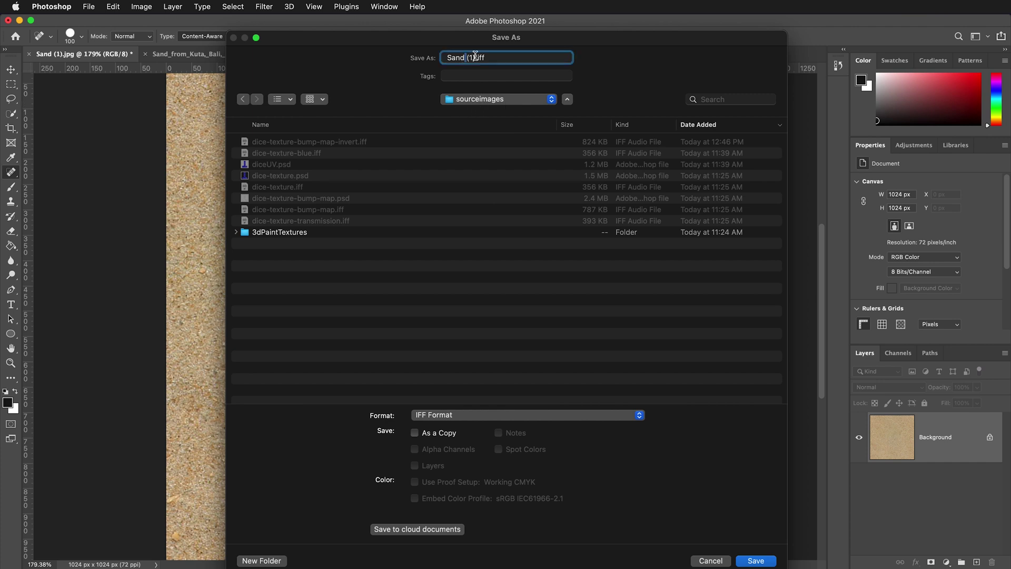
pyautogui.moveTo(473, 57); pyautogui.dragTo(419, 62)
pyautogui.write('sand-texture')
pyautogui.click(769, 558)
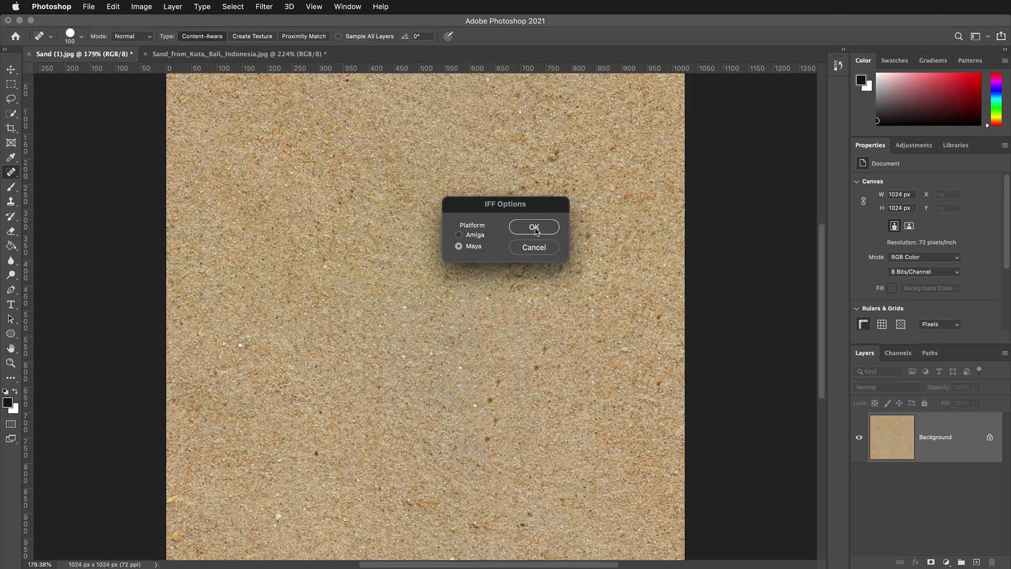
pyautogui.click(534, 227)
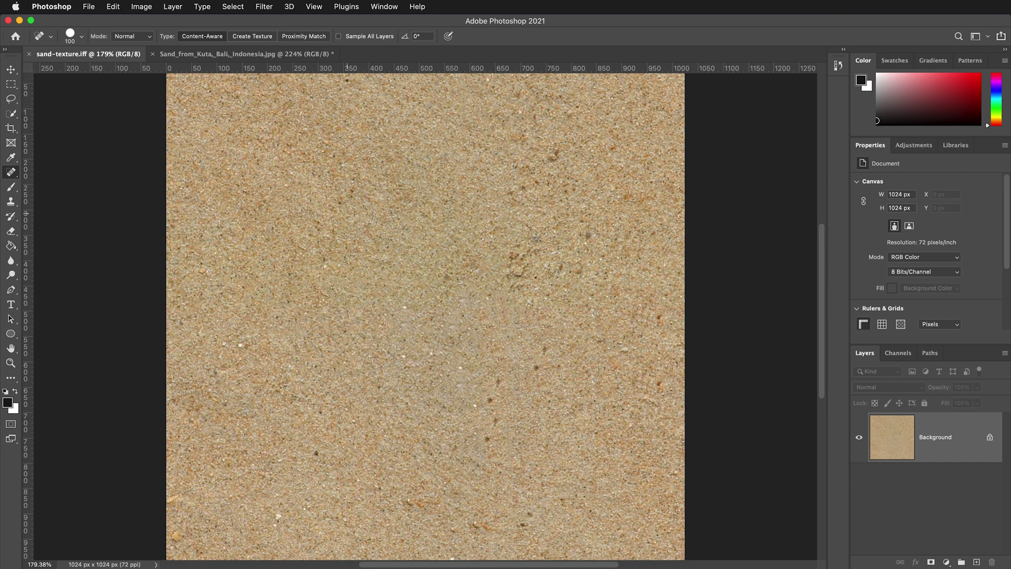
# Step: In the Kuta Bali sand photo, Quick-Select the first two grains and copy each to its own layer
pyautogui.click(253, 54)
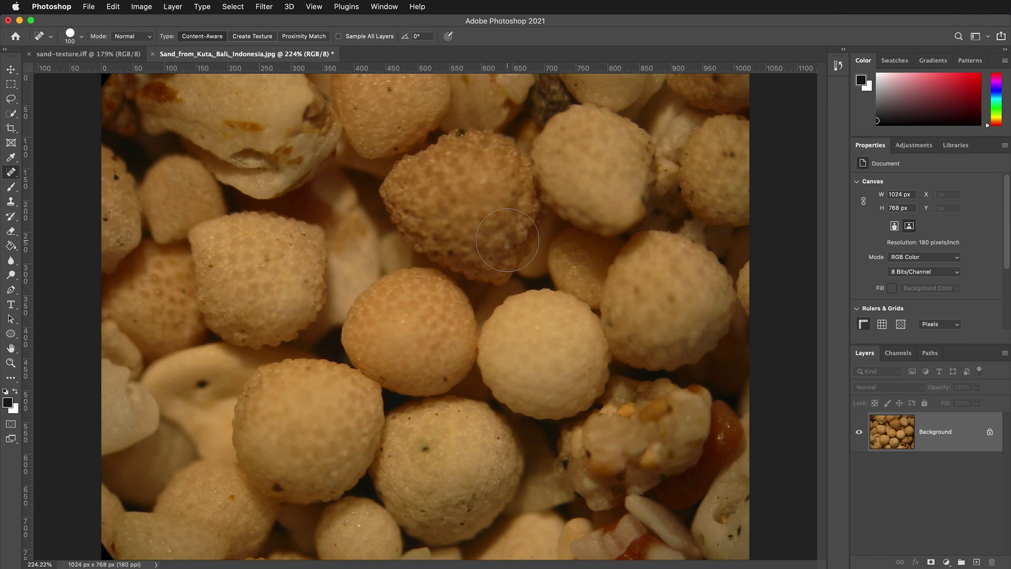
pyautogui.click(11, 113)
pyautogui.moveTo(257, 249)
pyautogui.mouseDown()
pyautogui.moveTo(276, 263)
pyautogui.moveTo(261, 287)
pyautogui.moveTo(269, 286)
pyautogui.mouseUp()
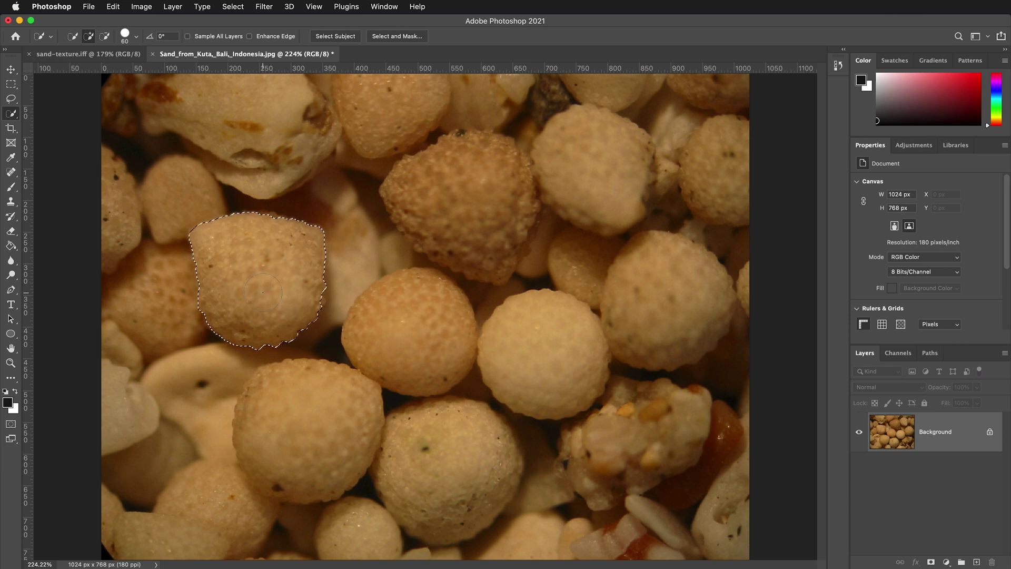
pyautogui.press('super+j')
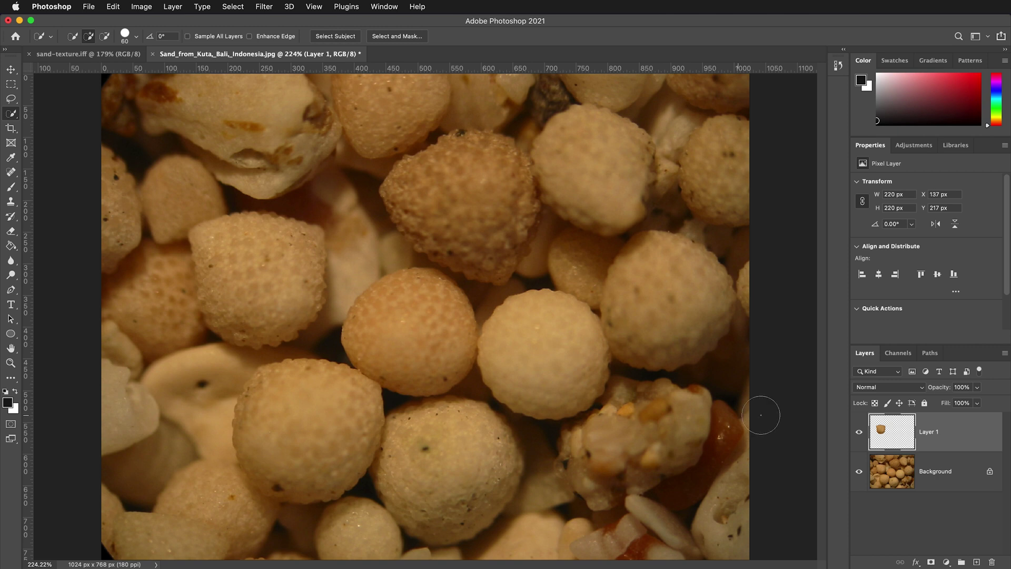
pyautogui.click(944, 476)
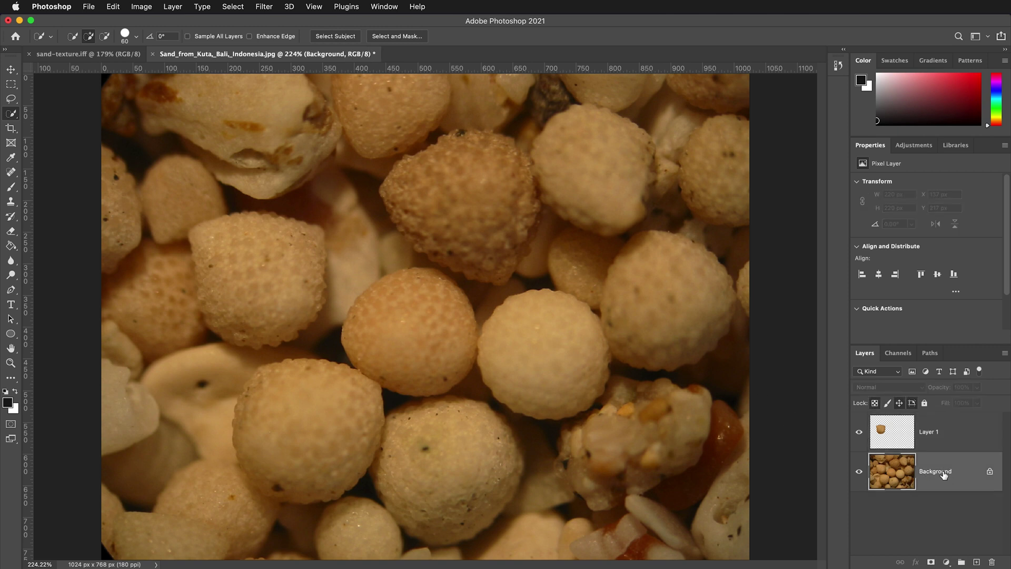
pyautogui.moveTo(485, 211)
pyautogui.mouseDown()
pyautogui.moveTo(418, 186)
pyautogui.moveTo(456, 233)
pyautogui.moveTo(479, 239)
pyautogui.mouseUp()
pyautogui.press('super+c')
pyautogui.press('super+v')
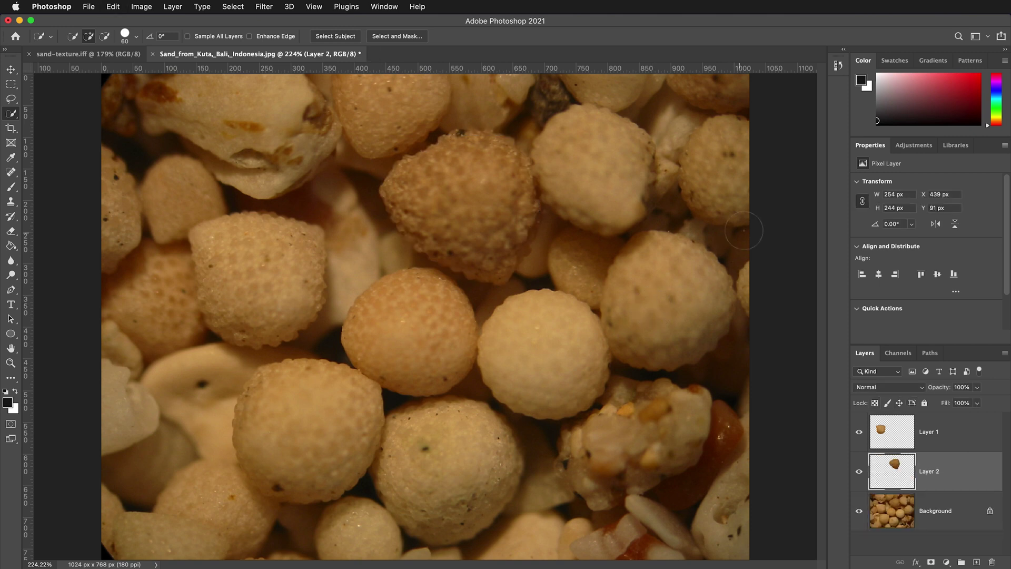
# Step: Copy the upper-right grain and the right-side grain from Background onto new layers
pyautogui.click(942, 519)
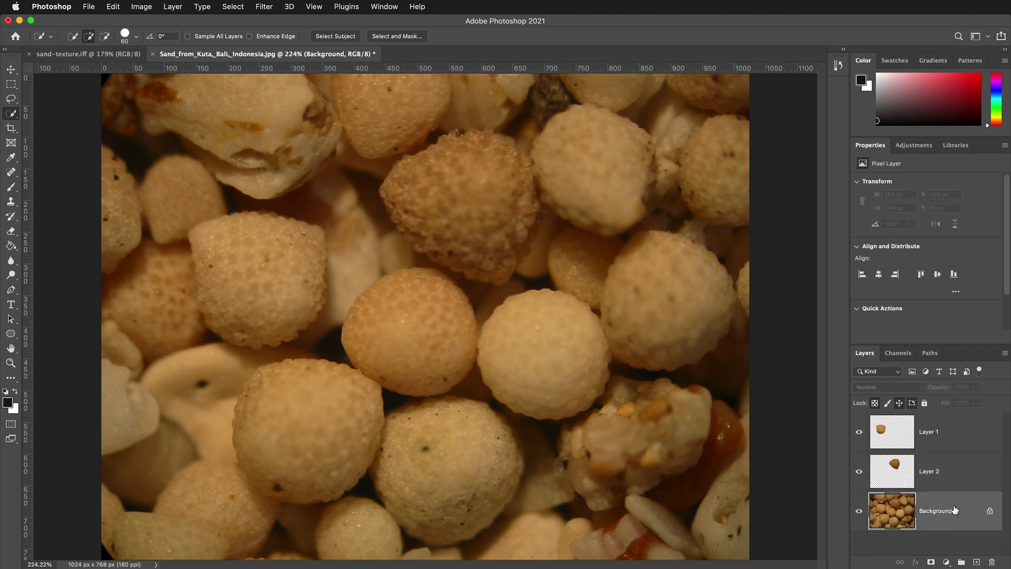
pyautogui.moveTo(589, 130)
pyautogui.mouseDown()
pyautogui.moveTo(619, 150)
pyautogui.moveTo(629, 174)
pyautogui.moveTo(605, 208)
pyautogui.moveTo(614, 208)
pyautogui.mouseUp()
pyautogui.press('super+c')
pyautogui.press('super+v')
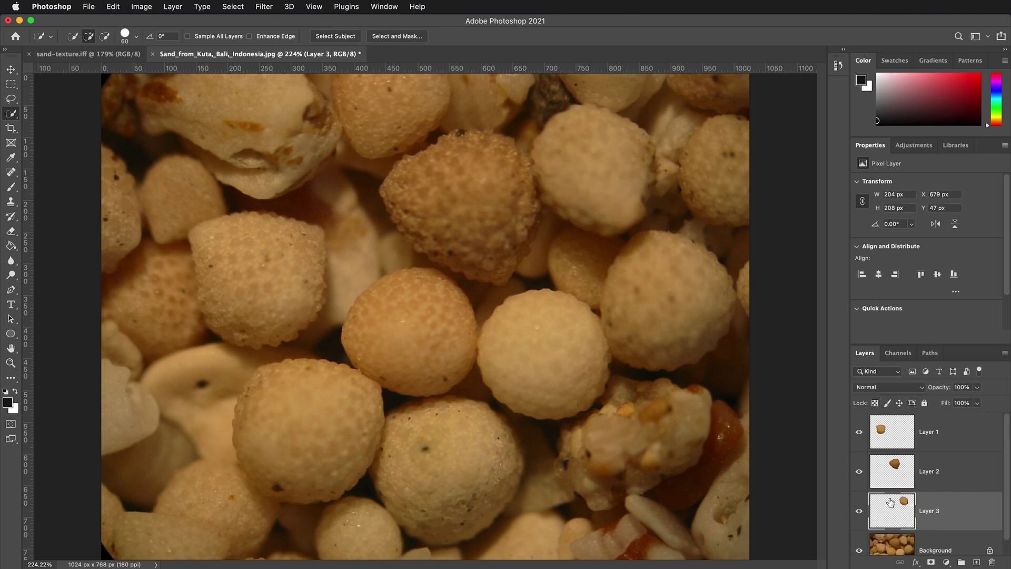
pyautogui.scroll(-1, 895, 503)
pyautogui.click(905, 536)
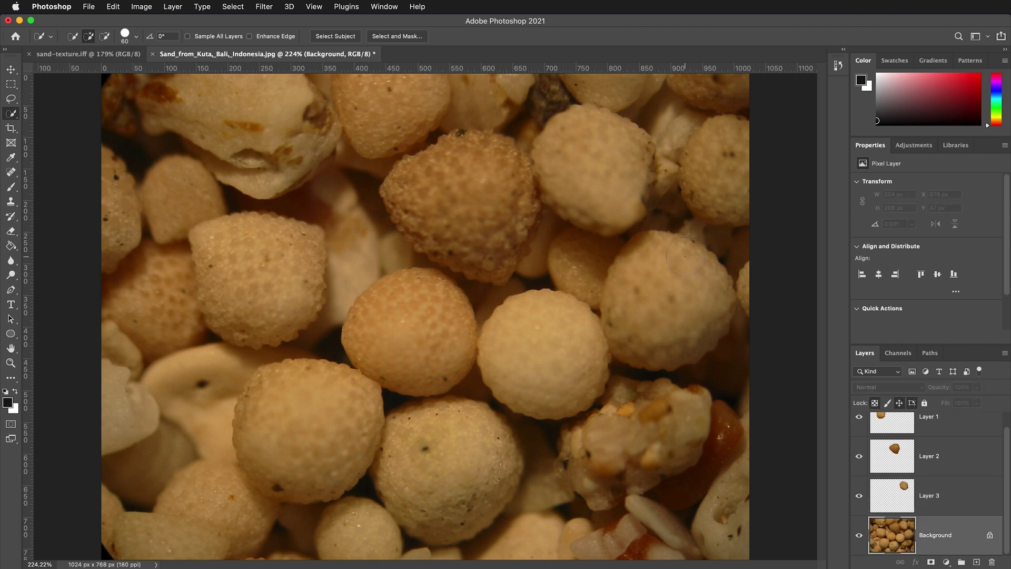
pyautogui.moveTo(722, 327)
pyautogui.mouseDown()
pyautogui.moveTo(700, 253)
pyautogui.moveTo(668, 377)
pyautogui.moveTo(650, 389)
pyautogui.moveTo(705, 378)
pyautogui.moveTo(746, 330)
pyautogui.moveTo(751, 281)
pyautogui.moveTo(748, 402)
pyautogui.mouseUp()
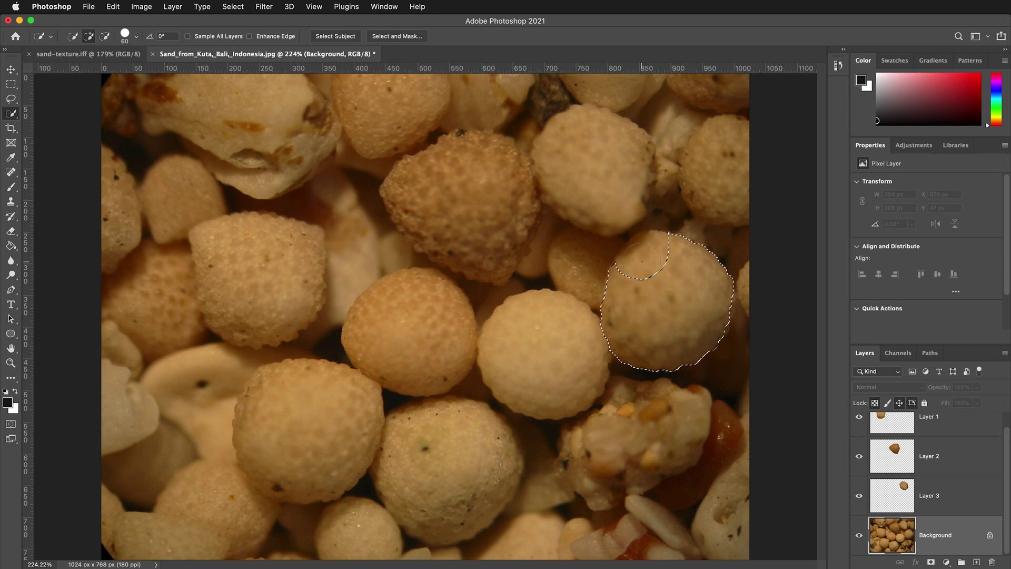
pyautogui.moveTo(640, 261); pyautogui.dragTo(656, 253)
pyautogui.press('super+c')
pyautogui.press('super+v')
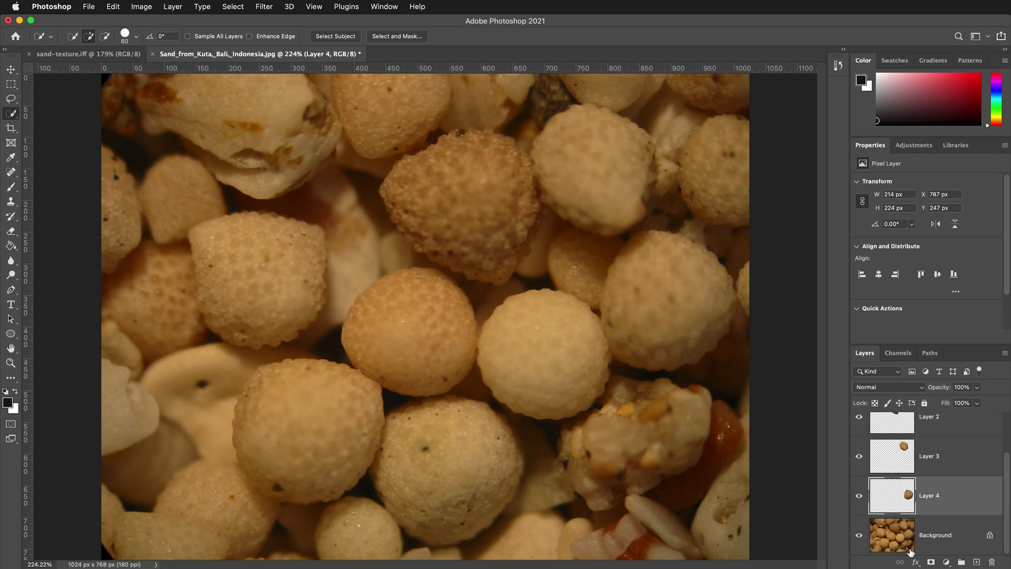
# Step: Copy the pale central, orange left-of-centre and lower-left grains onto their own layers
pyautogui.hotkey('alt', '[')
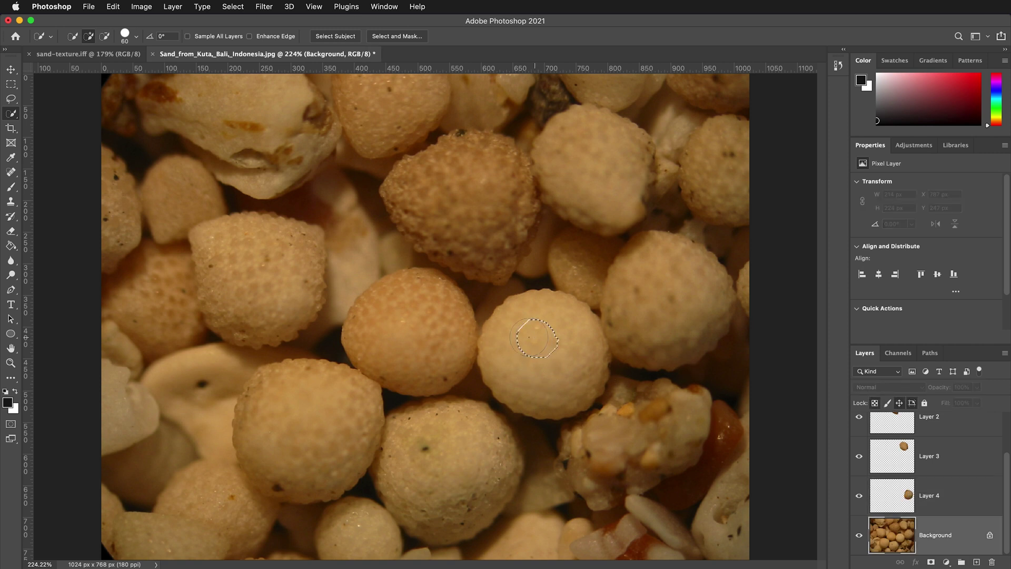
pyautogui.moveTo(534, 338); pyautogui.dragTo(521, 368)
pyautogui.press('super+j')
pyautogui.scroll(-1, 899, 515)
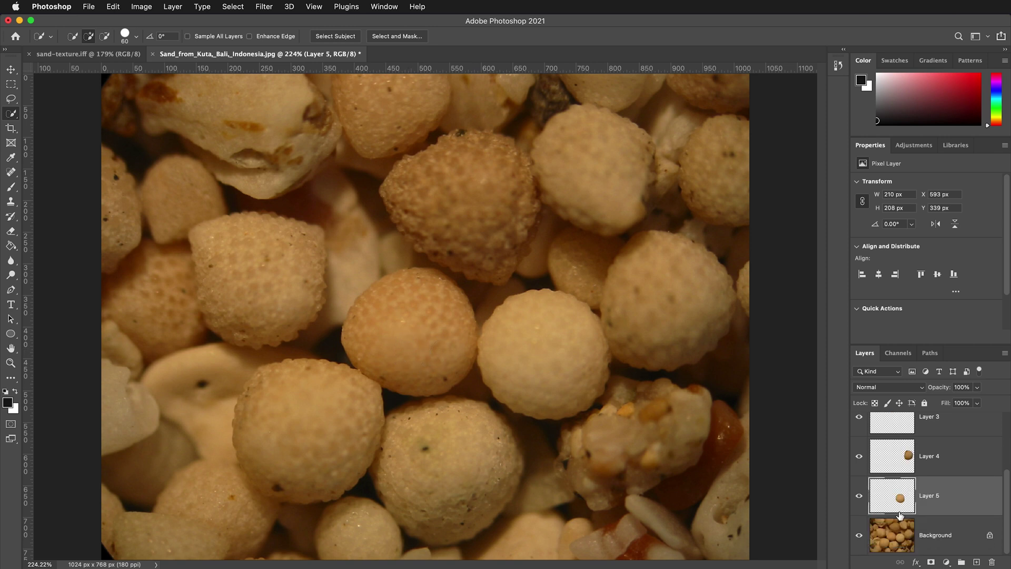
pyautogui.click(924, 537)
pyautogui.moveTo(423, 329)
pyautogui.mouseDown()
pyautogui.moveTo(395, 305)
pyautogui.moveTo(387, 335)
pyautogui.mouseUp()
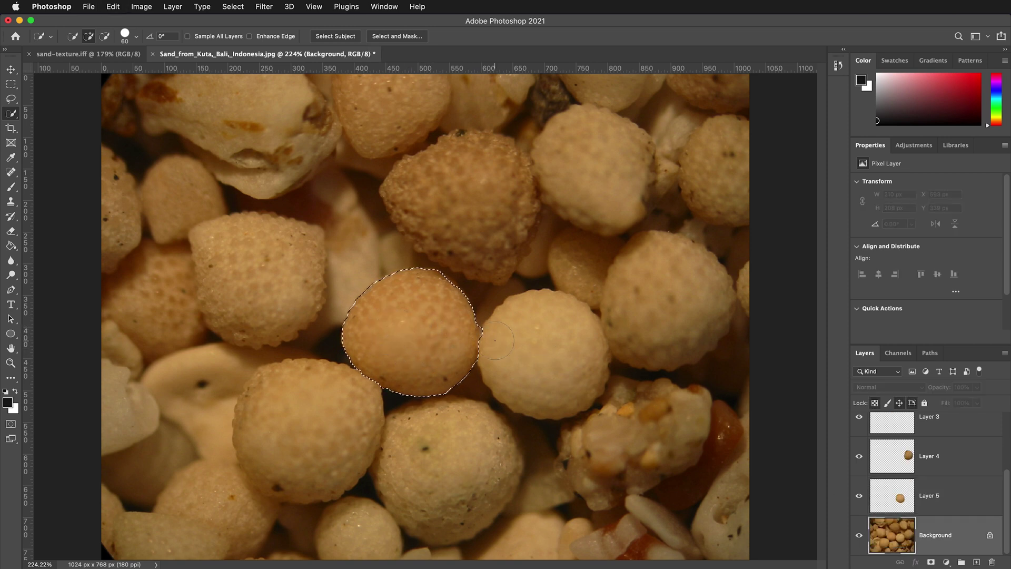
pyautogui.press('super+j')
pyautogui.scroll(-1, 943, 483)
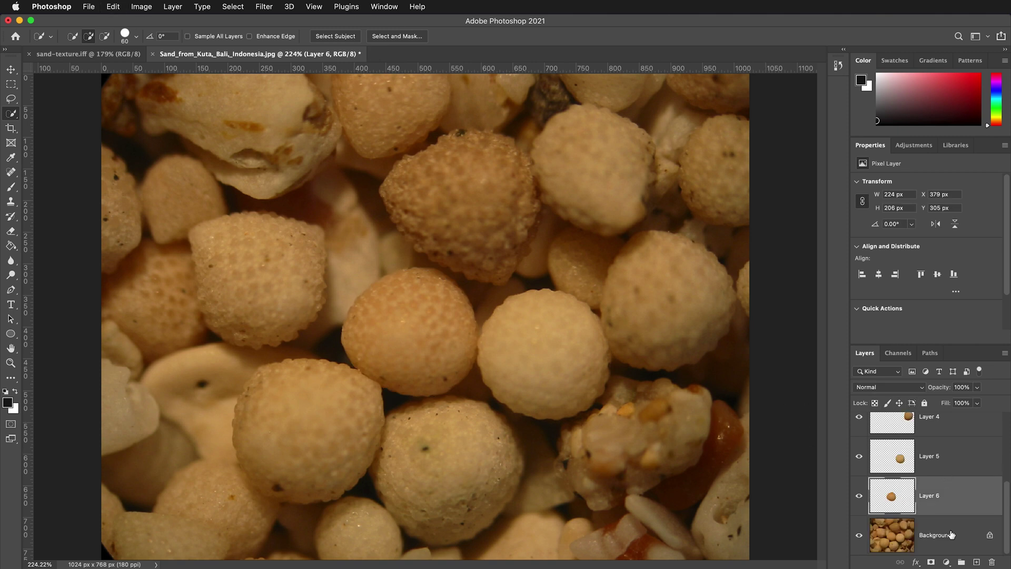
pyautogui.click(950, 534)
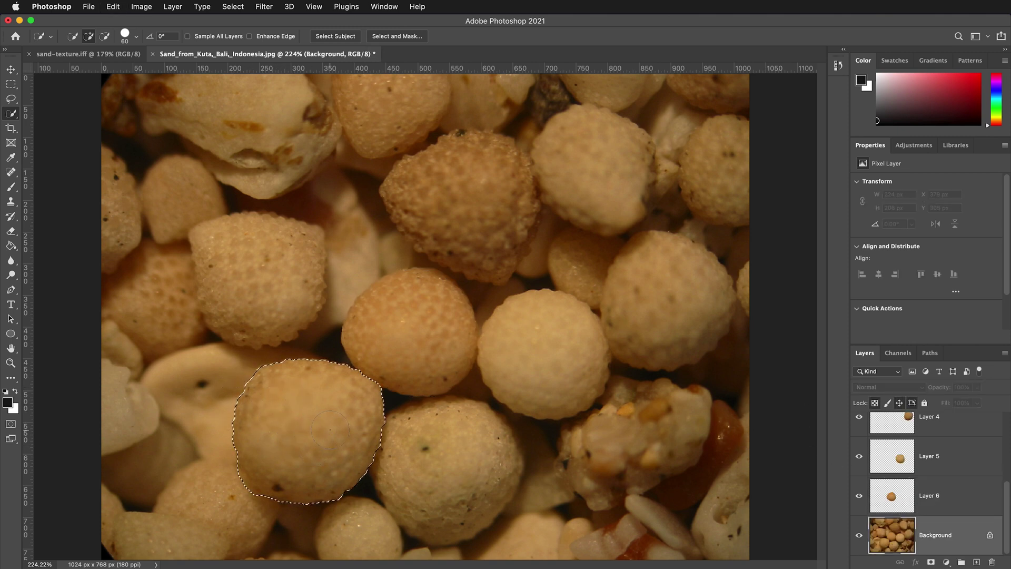
pyautogui.press('super+shift+alt+n')
# Step: Select and refine the bottom-centre grain, then copy it to its own layer
pyautogui.scroll(-1, 905, 466)
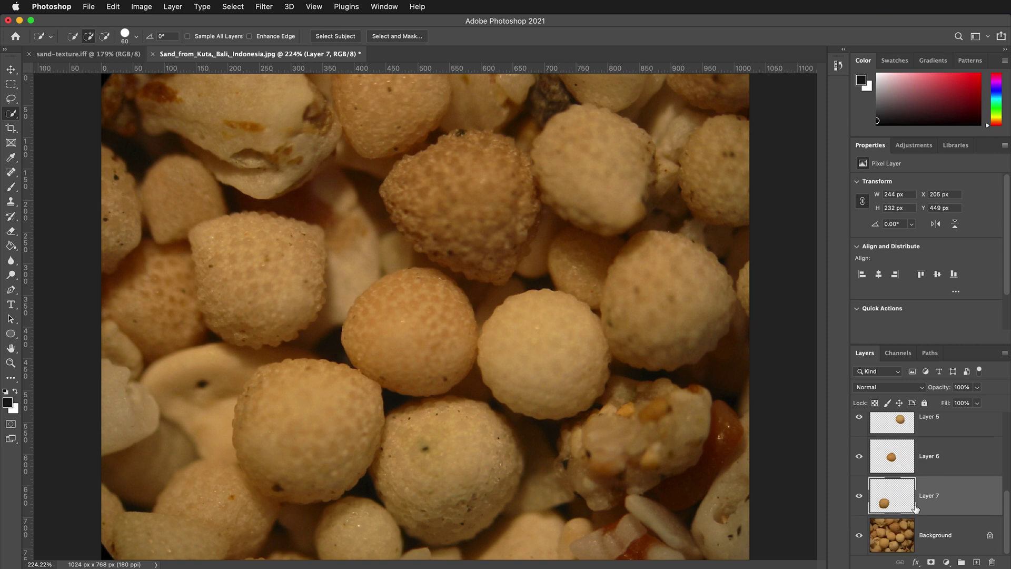
pyautogui.click(918, 533)
pyautogui.moveTo(404, 440)
pyautogui.mouseDown()
pyautogui.moveTo(423, 460)
pyautogui.moveTo(463, 453)
pyautogui.moveTo(474, 500)
pyautogui.moveTo(447, 484)
pyautogui.mouseUp()
pyautogui.keyDown('alt'); pyautogui.click(399, 425); pyautogui.keyUp('alt')
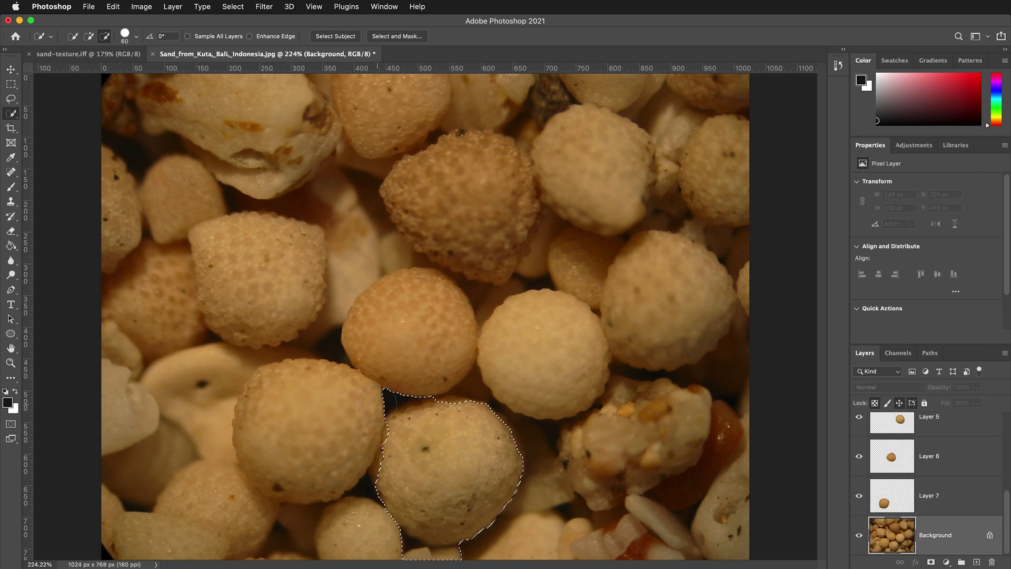
pyautogui.press('super+z')
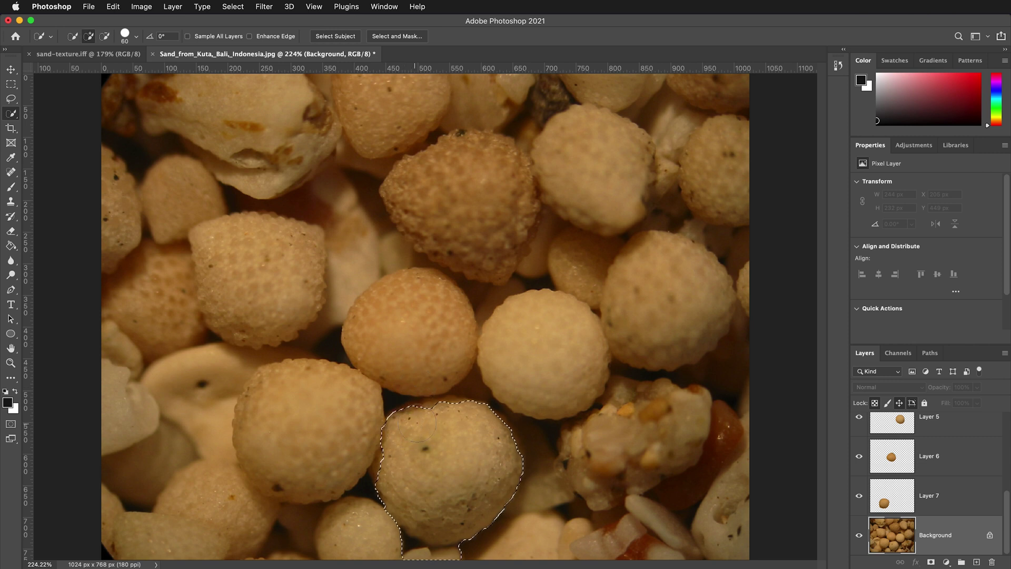
pyautogui.click(392, 465)
pyautogui.keyDown('alt'); pyautogui.click(427, 550); pyautogui.keyUp('alt')
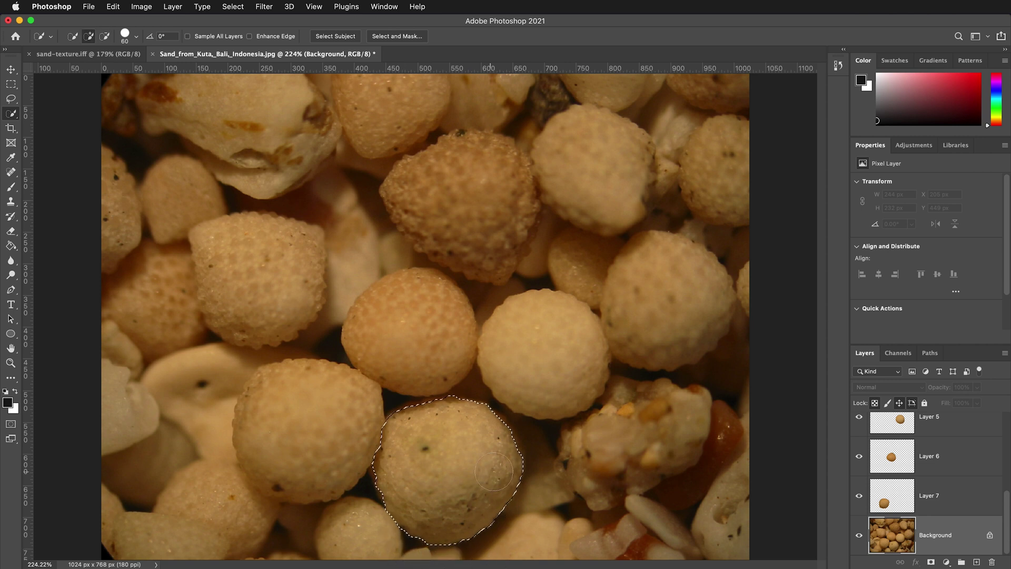
pyautogui.press('super+j')
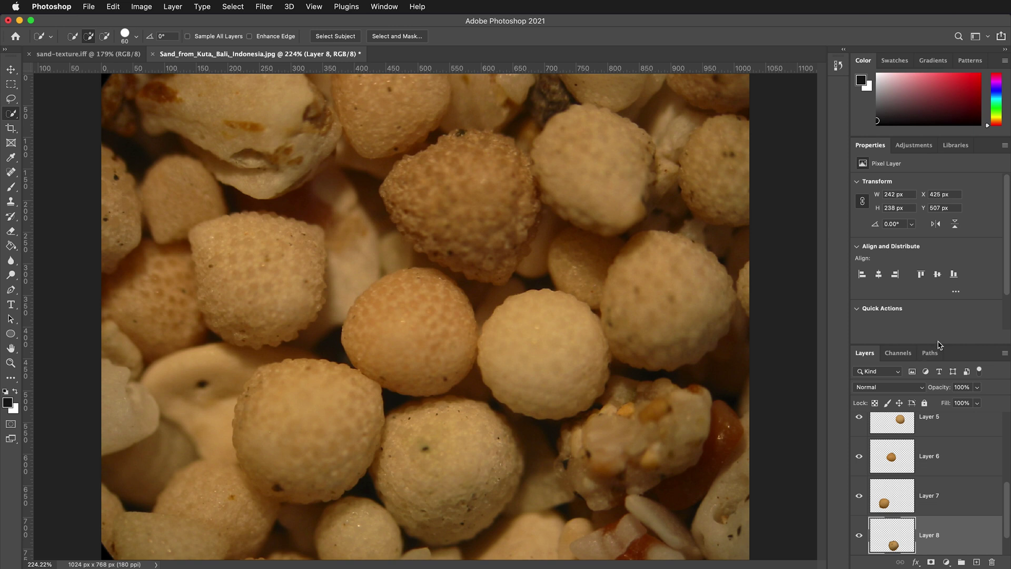
# Step: Select all the grain layers, Layer 1 through Layer 8
pyautogui.moveTo(940, 345); pyautogui.dragTo(935, 220)
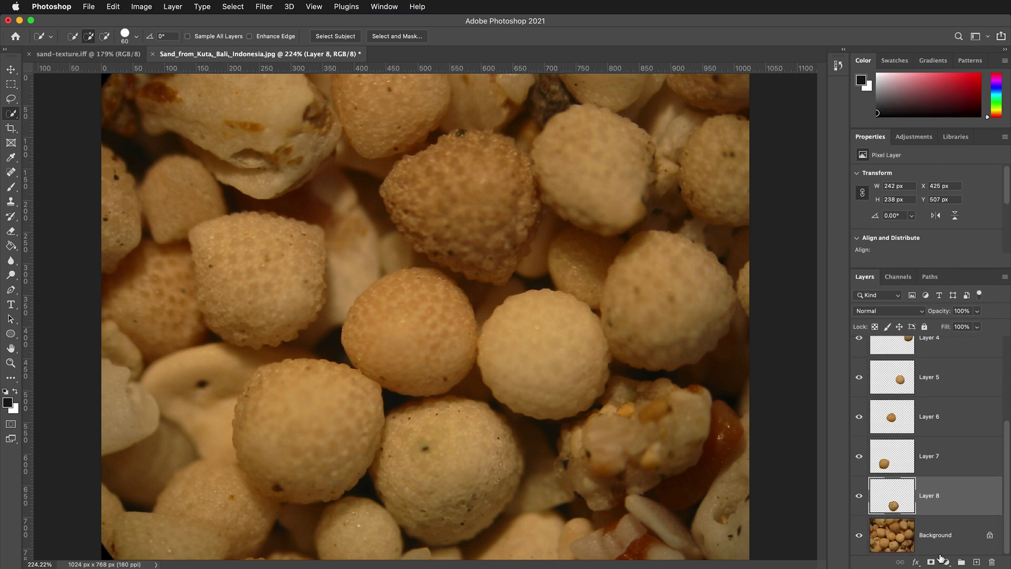
pyautogui.scroll(5, 924, 451)
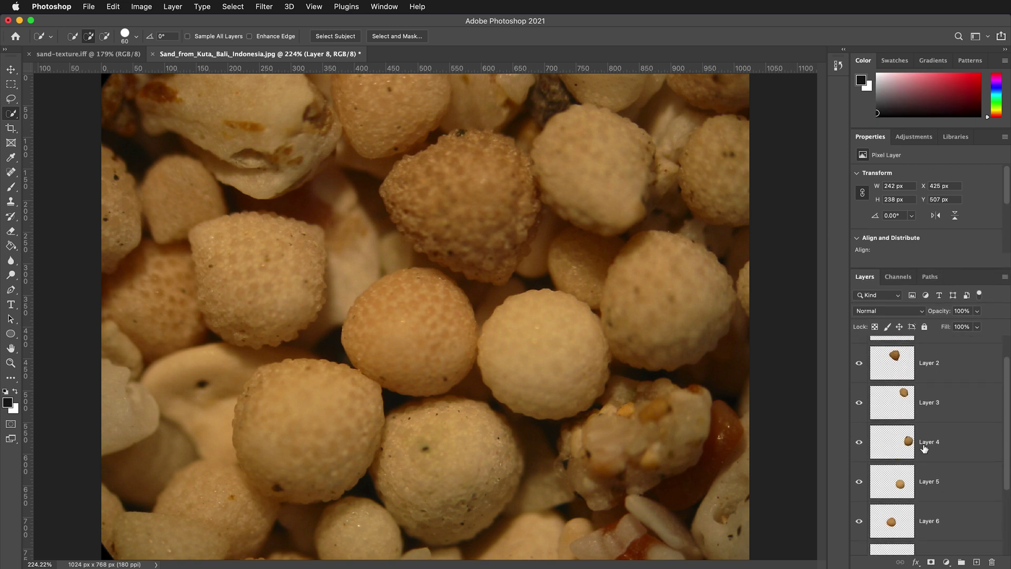
pyautogui.click(910, 345)
pyautogui.scroll(-3, 953, 427)
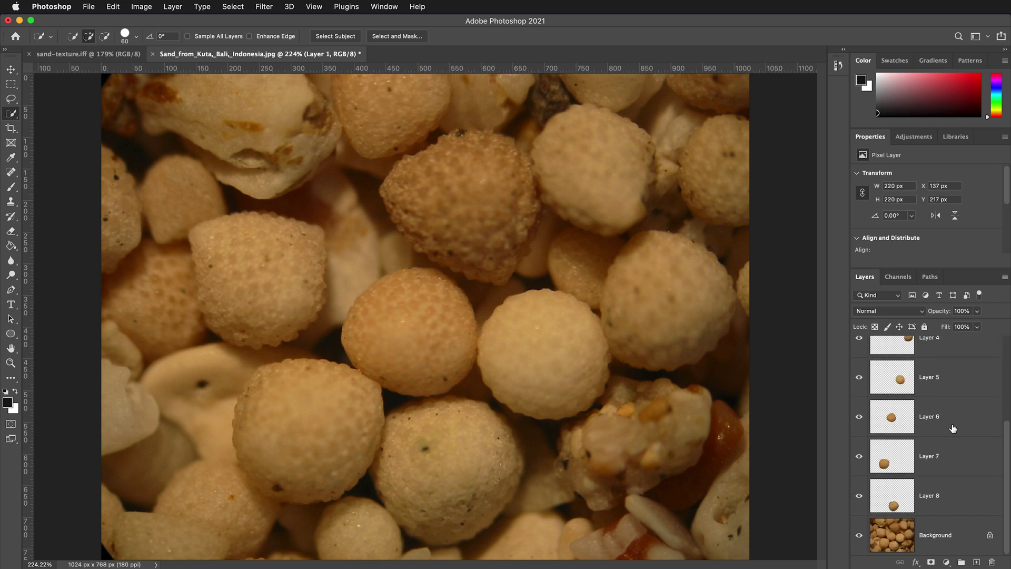
pyautogui.keyDown('shift'); pyautogui.click(932, 496); pyautogui.keyUp('shift')
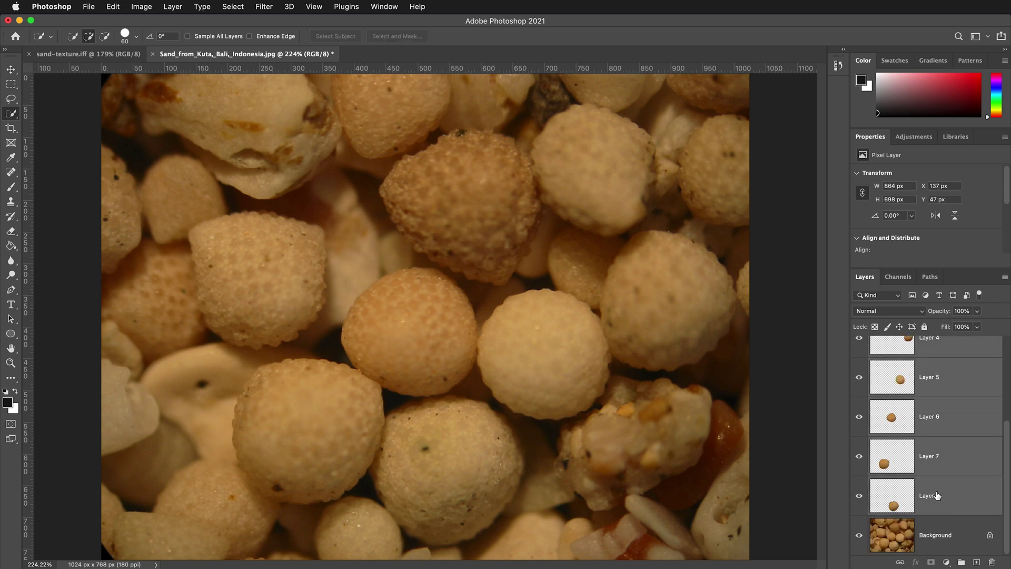
# Step: Group the eight grain layers as 'Shells 1' and hide the Background photo
pyautogui.press('super+g')
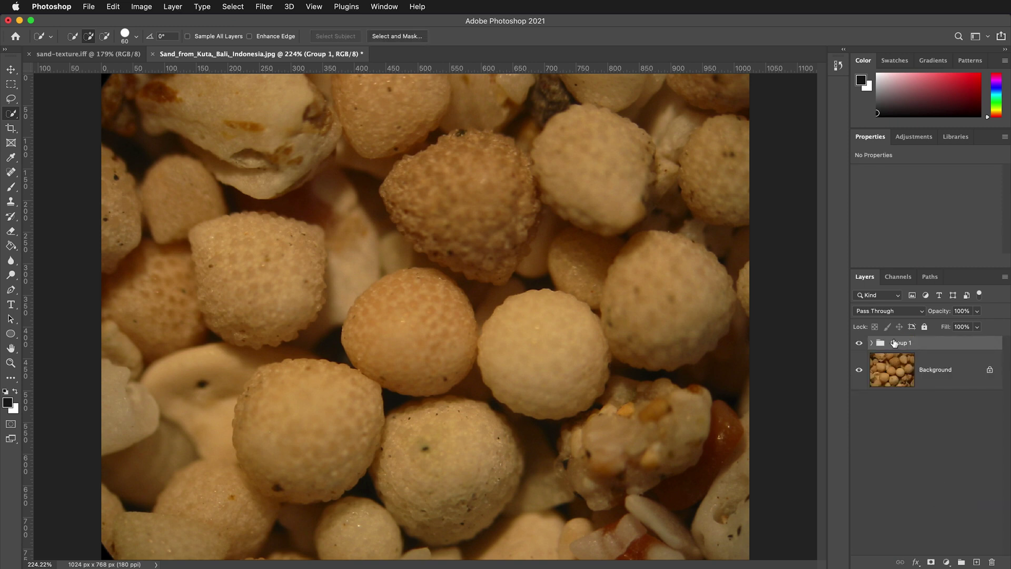
pyautogui.write('Shells 1')
pyautogui.press('Return')
pyautogui.rightClick(895, 343)
pyautogui.click(872, 342)
pyautogui.scroll(-2, 909, 409)
pyautogui.scroll(-3, 909, 409)
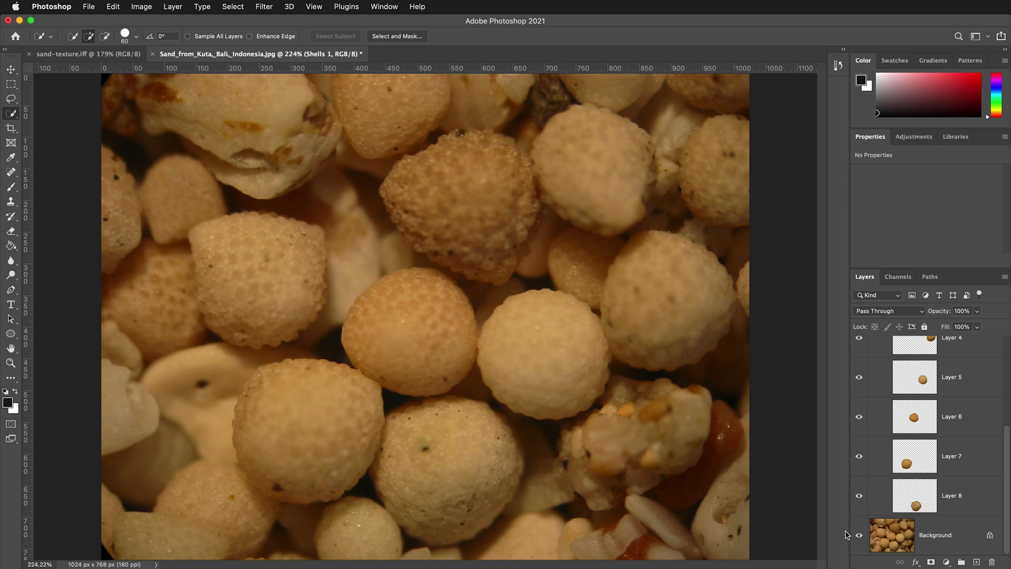
pyautogui.click(858, 535)
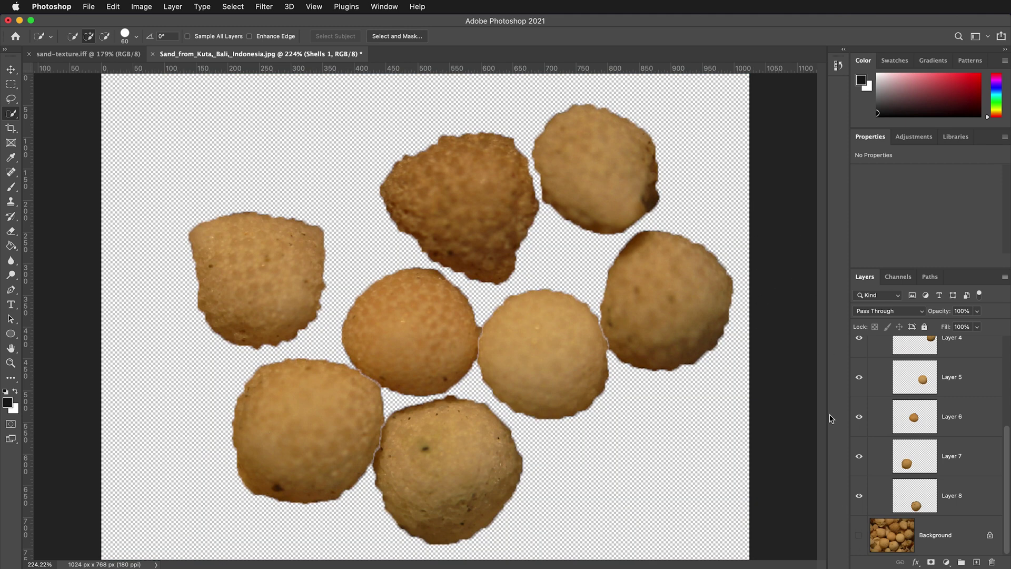
# Step: Move the right, centre, bottom, bottom-left and left grains into a central pile
pyautogui.click(11, 72)
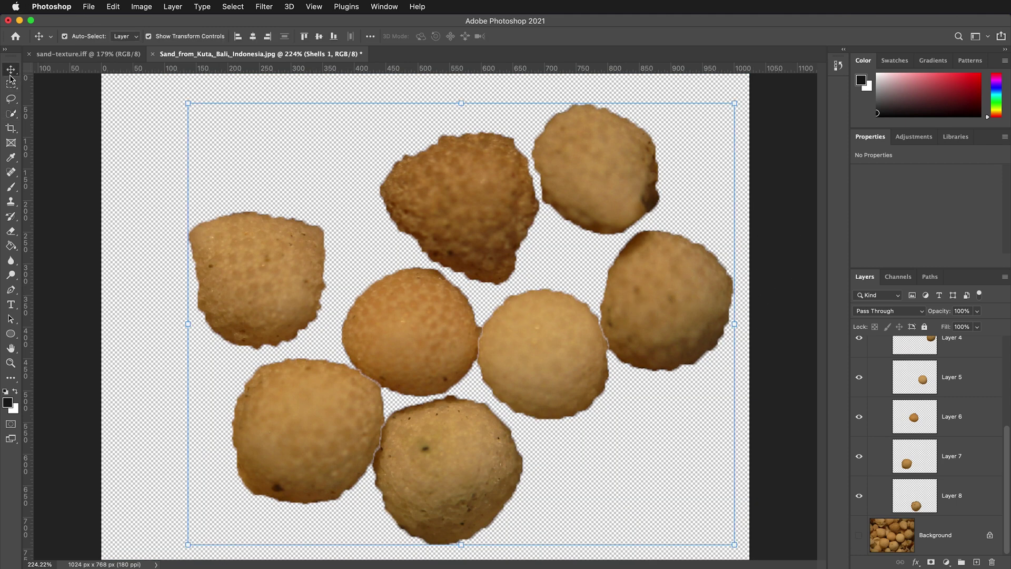
pyautogui.moveTo(658, 301); pyautogui.dragTo(429, 281)
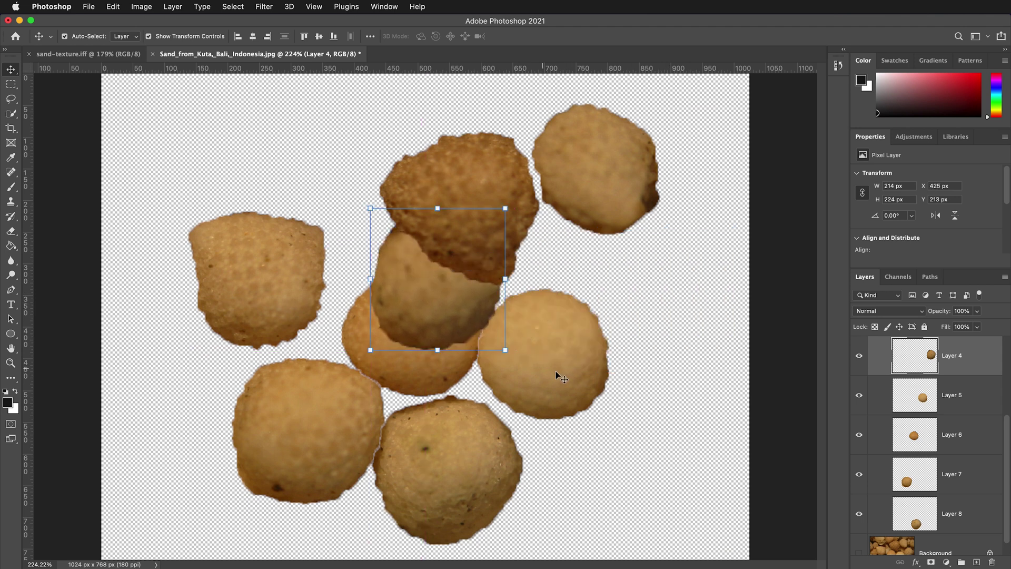
pyautogui.click(572, 372)
pyautogui.moveTo(572, 369); pyautogui.dragTo(476, 337)
pyautogui.moveTo(454, 459); pyautogui.dragTo(444, 370)
pyautogui.moveTo(329, 441); pyautogui.dragTo(409, 369)
pyautogui.moveTo(252, 274); pyautogui.dragTo(404, 322)
# Step: Move the top and top-right grains into the pile and show the Background photo again
pyautogui.moveTo(485, 185); pyautogui.dragTo(474, 258)
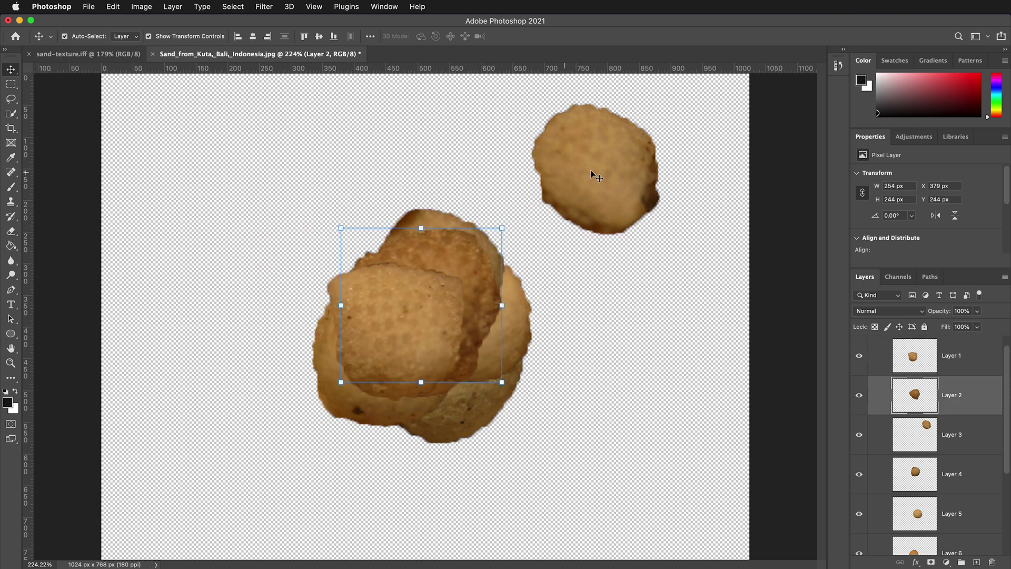
pyautogui.click(600, 158)
pyautogui.moveTo(611, 140); pyautogui.dragTo(462, 287)
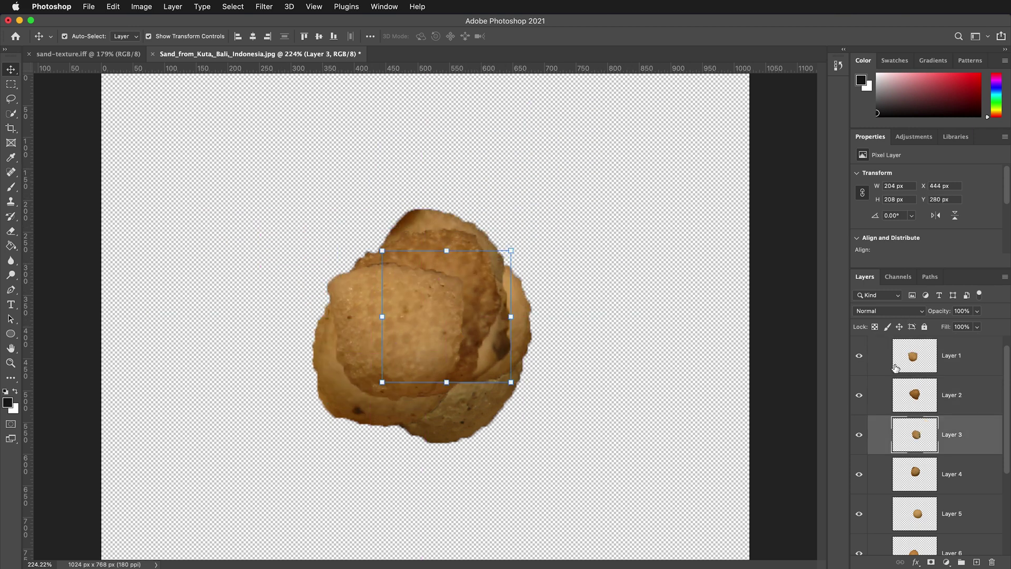
pyautogui.scroll(-3, 951, 507)
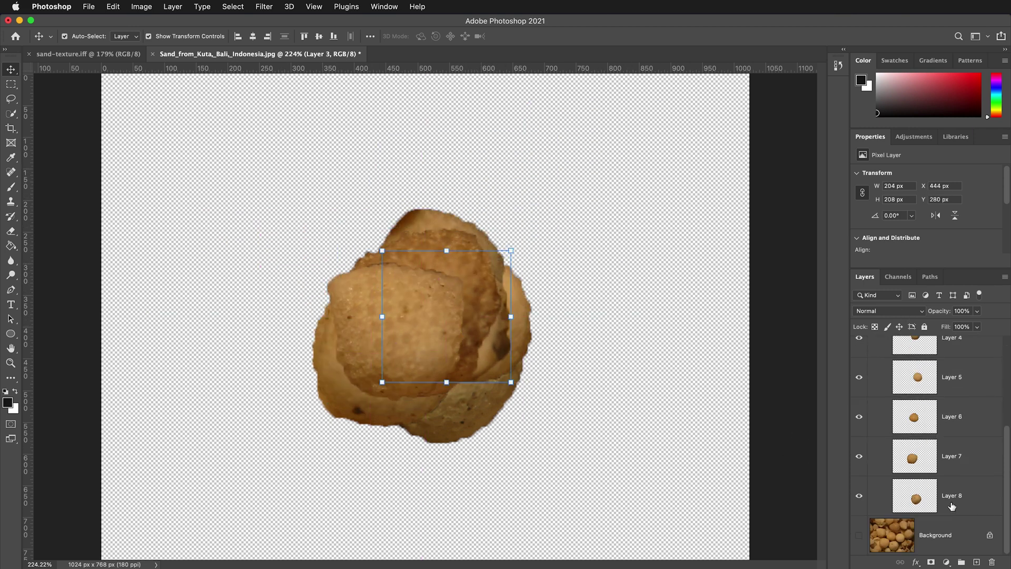
pyautogui.click(862, 534)
pyautogui.click(11, 128)
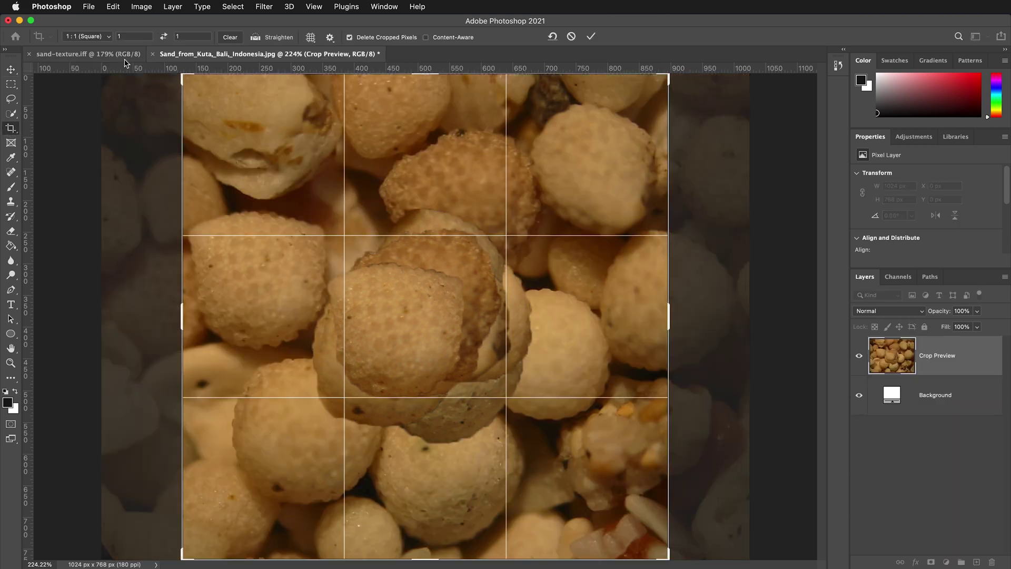
# Step: Apply the 768 × 768 px square crop and duplicate Shells 1 as 'Shells 2'
pyautogui.press('Return')
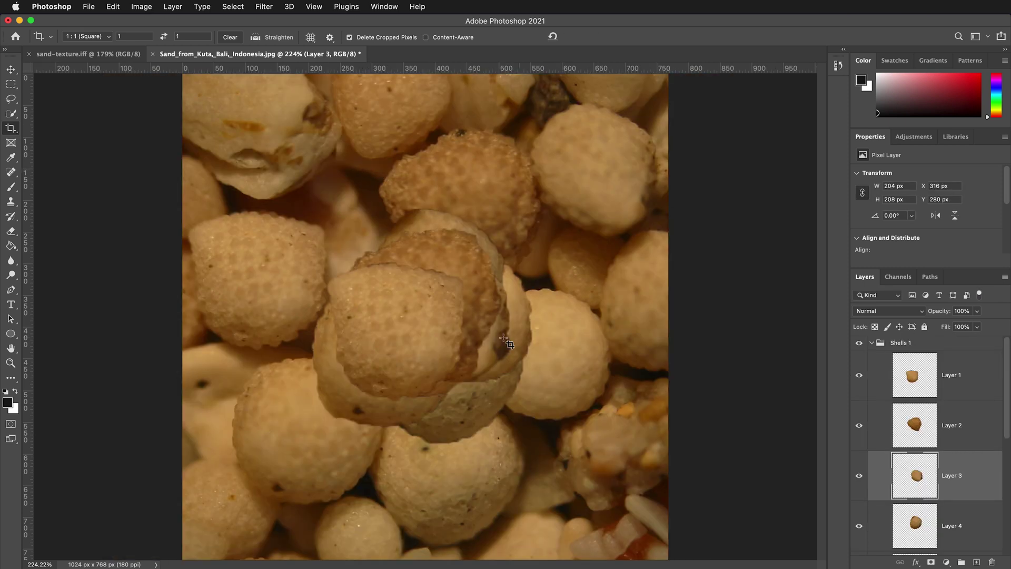
pyautogui.scroll(-3, 954, 471)
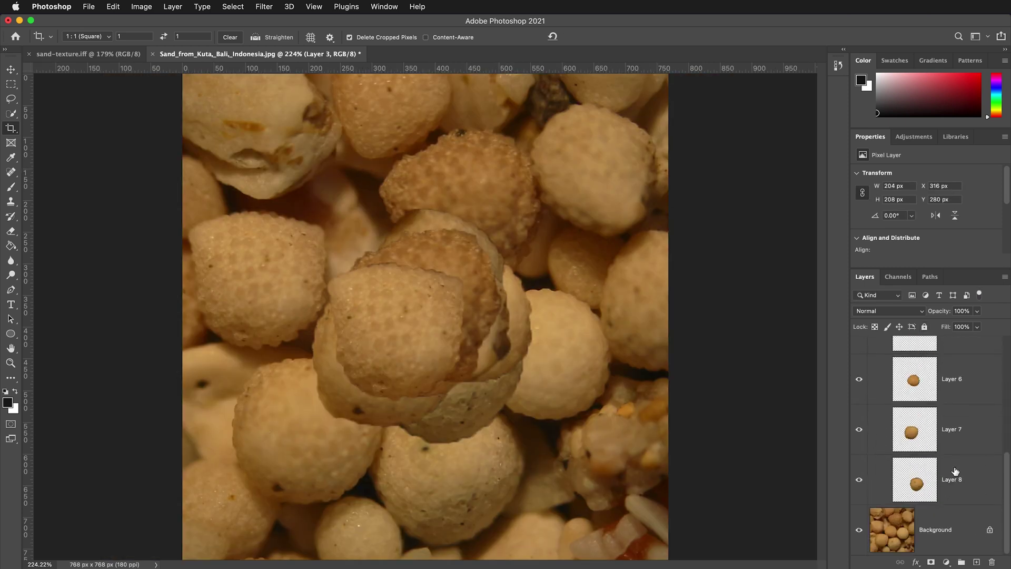
pyautogui.click(872, 343)
pyautogui.rightClick(907, 344)
pyautogui.click(937, 126)
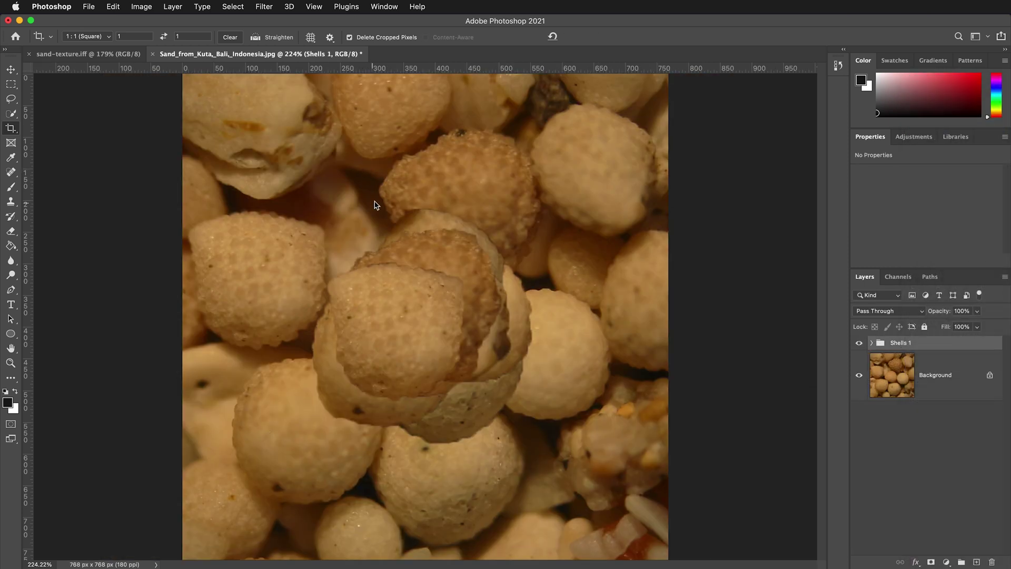
pyautogui.write('Shells 2')
pyautogui.press('Return')
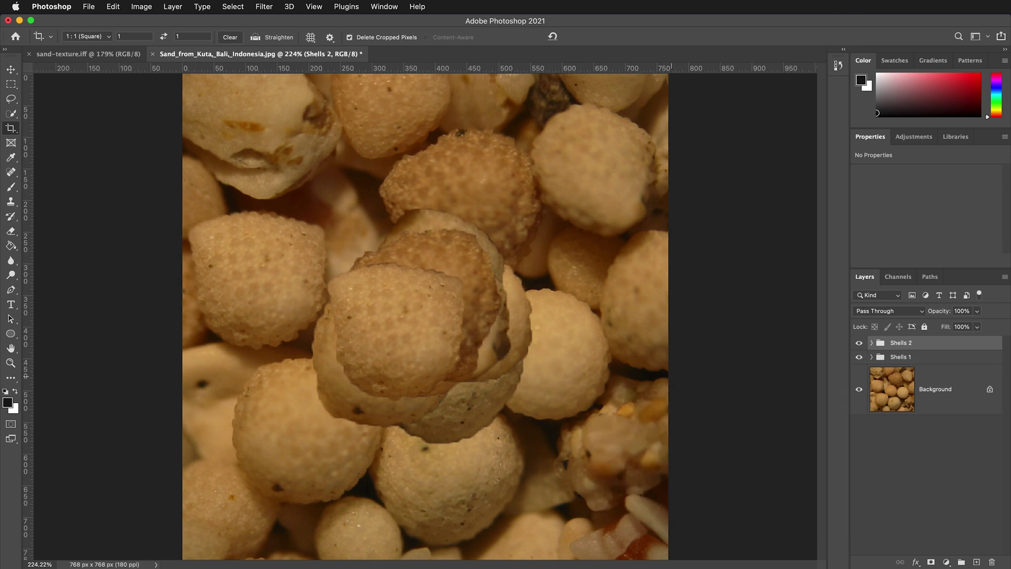
# Step: Hide the Shells 2 and Shells 1 groups with the Move tool active
pyautogui.press('v')
pyautogui.click(859, 342)
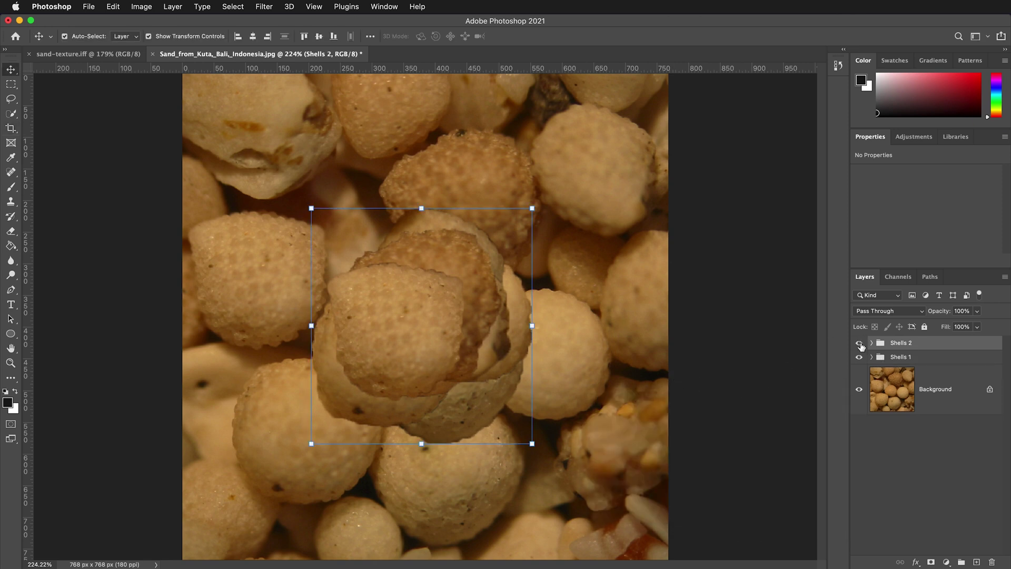
pyautogui.click(859, 357)
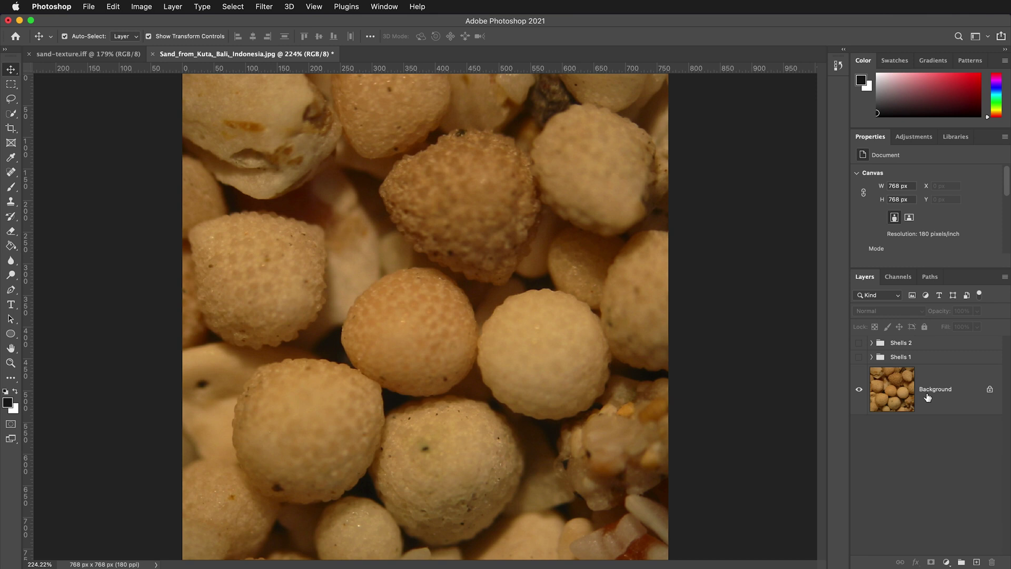
# Step: Offset the Background layer +381 px horizontally with Wrap Around
pyautogui.click(927, 396)
pyautogui.click(262, 6)
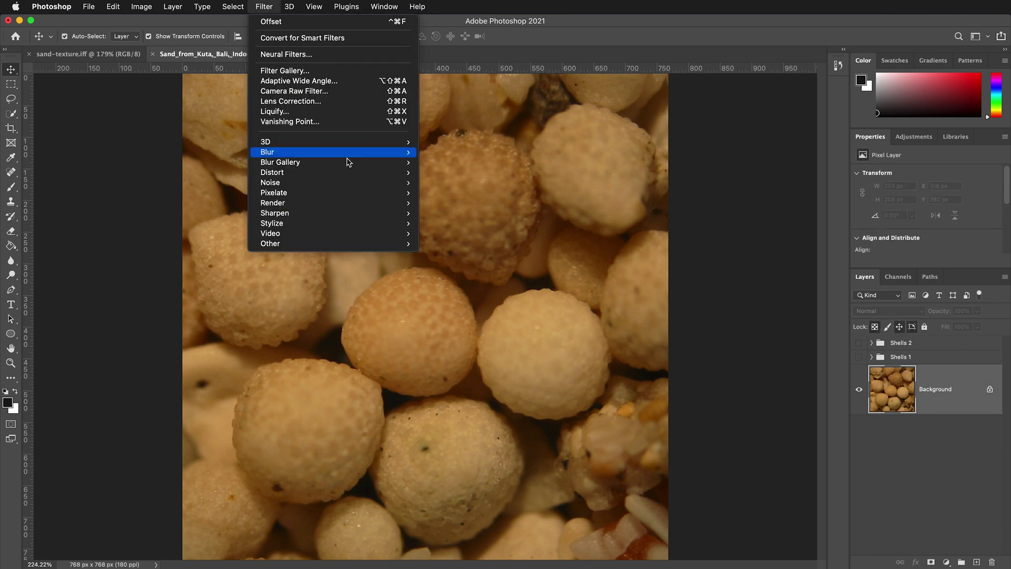
pyautogui.moveTo(357, 244)
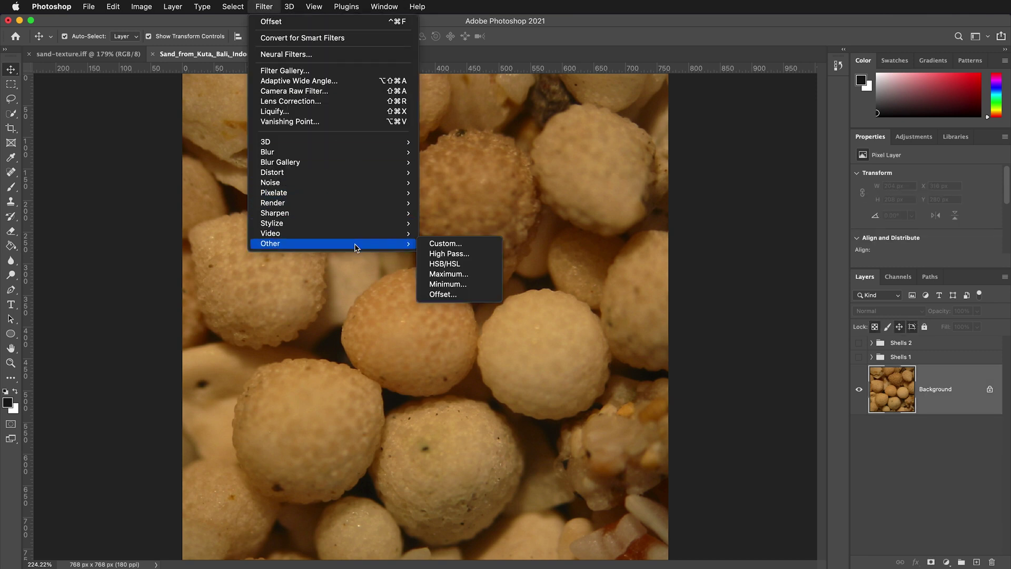
pyautogui.click(442, 294)
pyautogui.moveTo(750, 199); pyautogui.dragTo(745, 199)
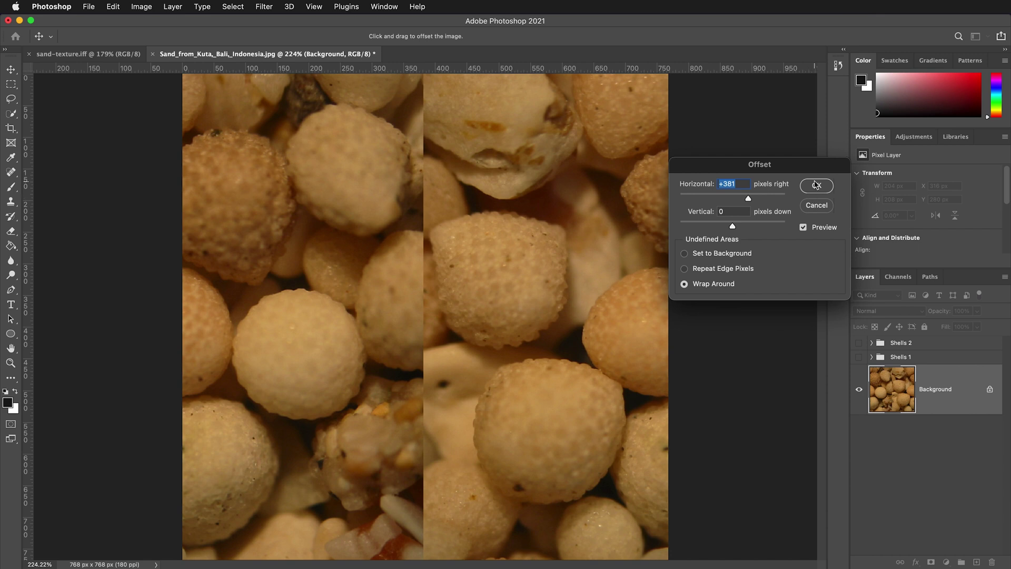
pyautogui.click(816, 185)
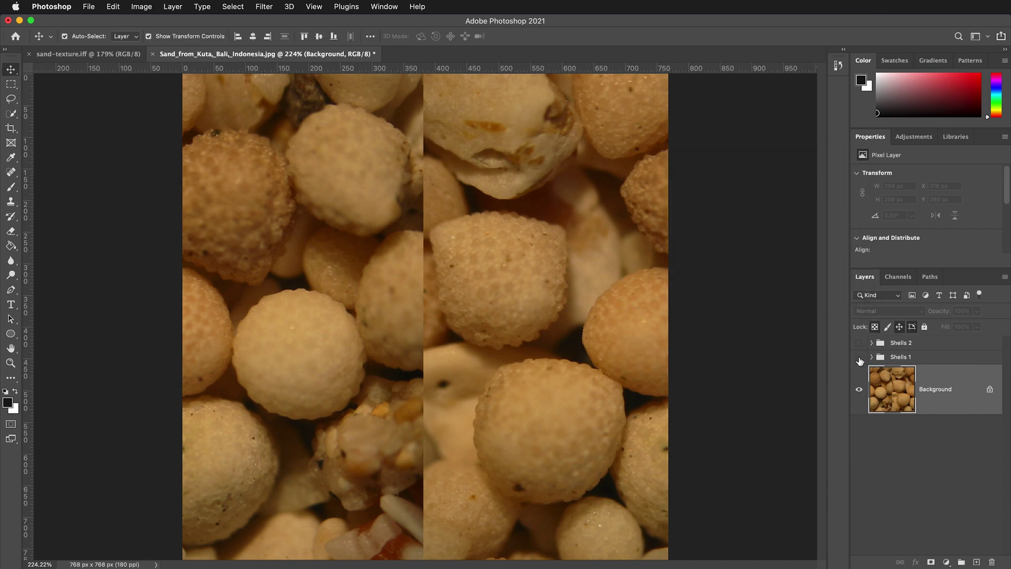
# Step: Show Shells 1 and spread its shell layers over and around the mid-image seam
pyautogui.click(859, 357)
pyautogui.click(871, 357)
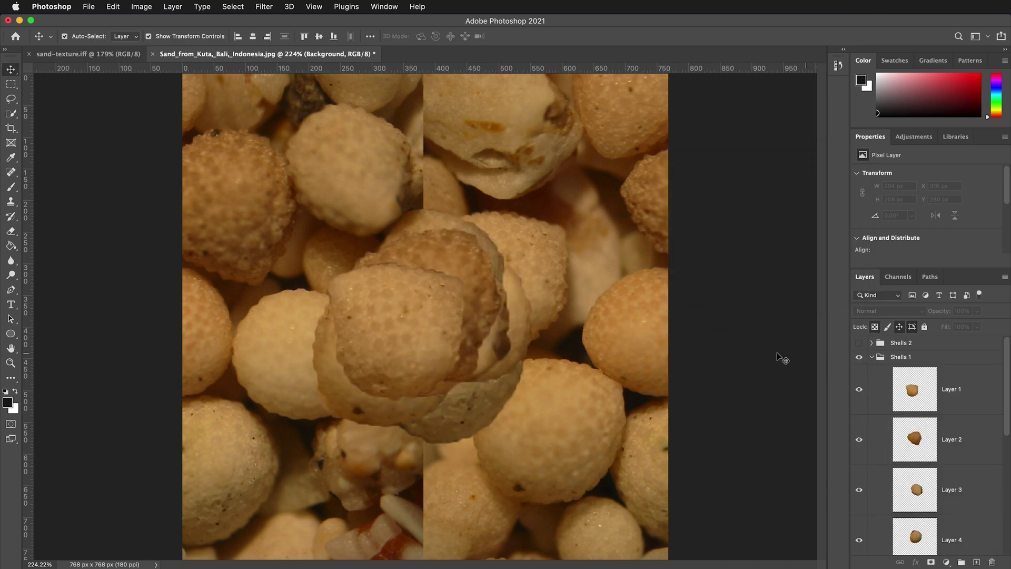
pyautogui.click(363, 318)
pyautogui.moveTo(436, 233); pyautogui.dragTo(436, 133)
pyautogui.moveTo(436, 289); pyautogui.dragTo(418, 487)
pyautogui.moveTo(447, 318); pyautogui.dragTo(592, 291)
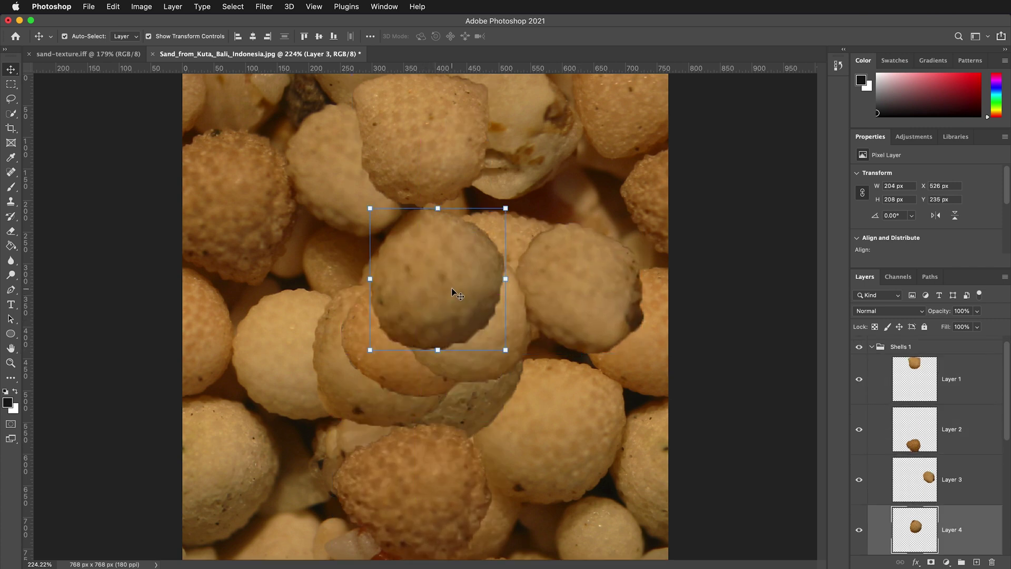
pyautogui.moveTo(451, 287); pyautogui.dragTo(421, 233)
pyautogui.moveTo(327, 399); pyautogui.dragTo(310, 468)
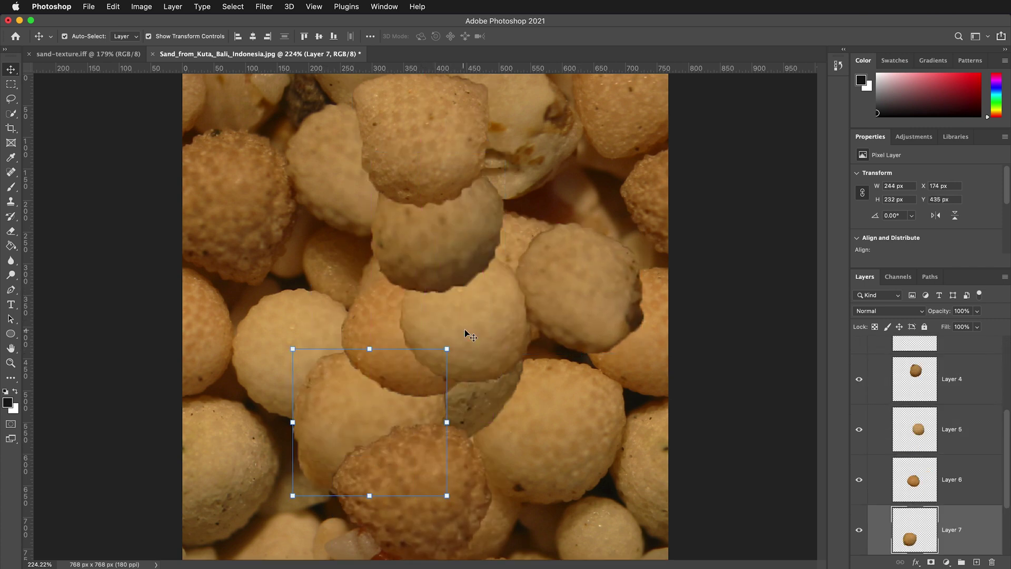
pyautogui.moveTo(435, 309); pyautogui.dragTo(562, 365)
pyautogui.moveTo(385, 353); pyautogui.dragTo(334, 289)
# Step: Rotate Layer 4's shell about -147°, nudge it up-right, and hide Layer 3
pyautogui.click(471, 213)
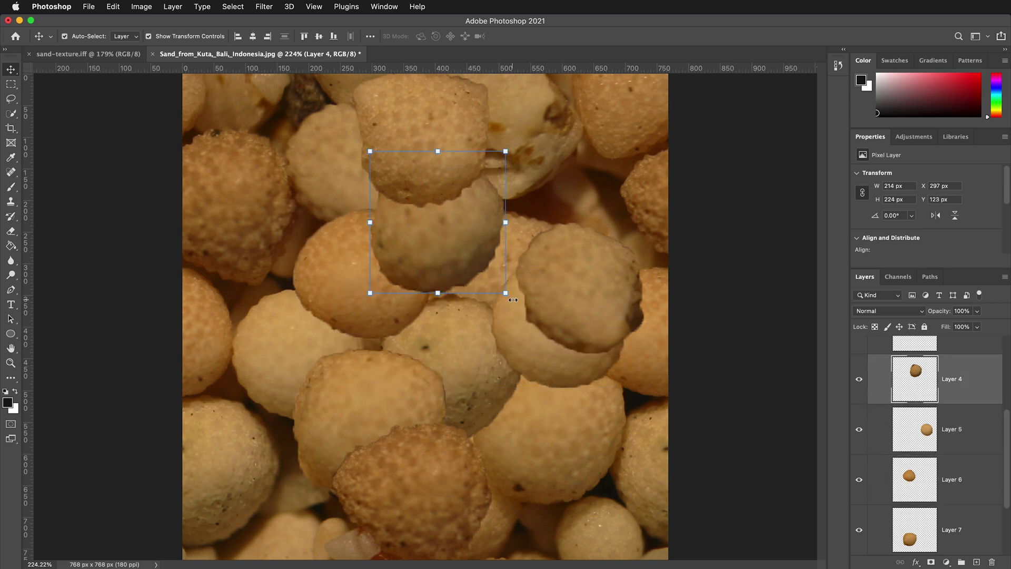
pyautogui.moveTo(514, 143); pyautogui.dragTo(343, 244)
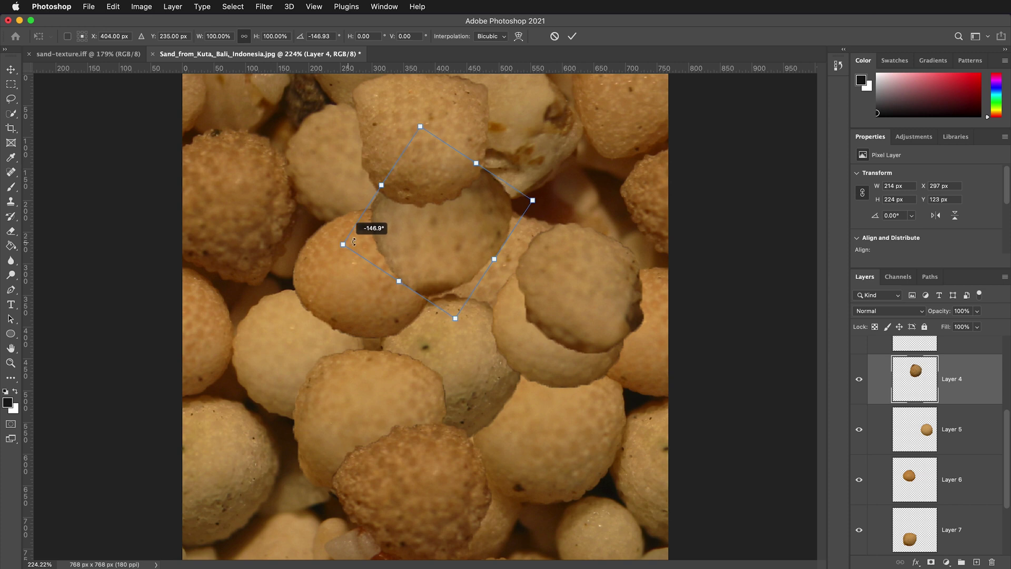
pyautogui.moveTo(405, 271); pyautogui.dragTo(454, 224)
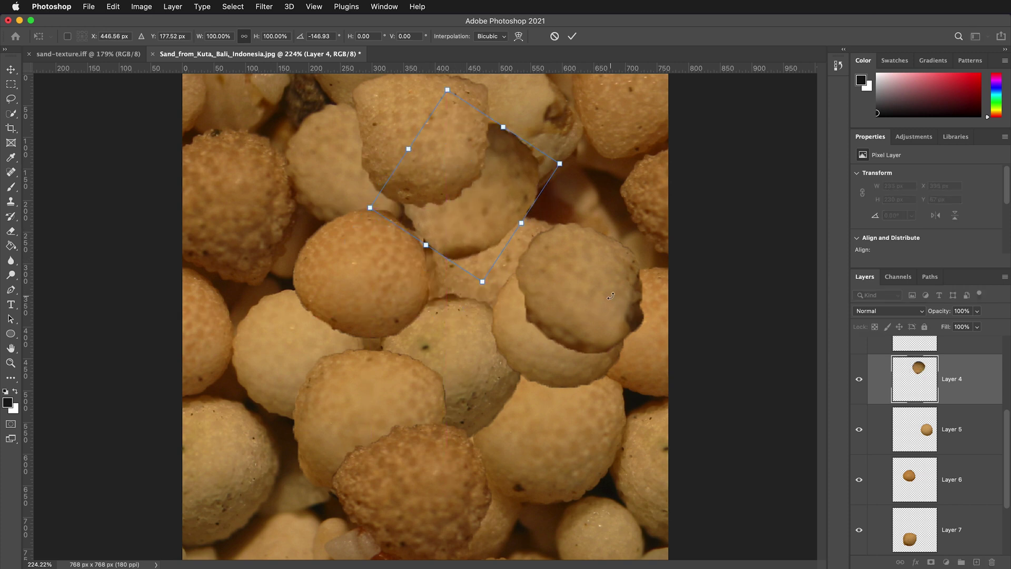
pyautogui.press('Return')
pyautogui.click(589, 304)
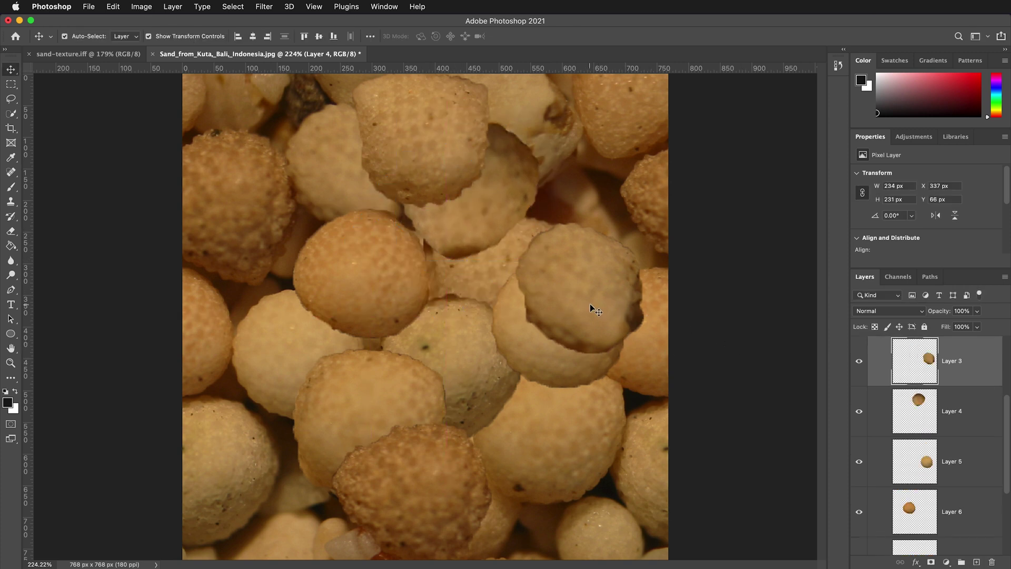
pyautogui.click(860, 363)
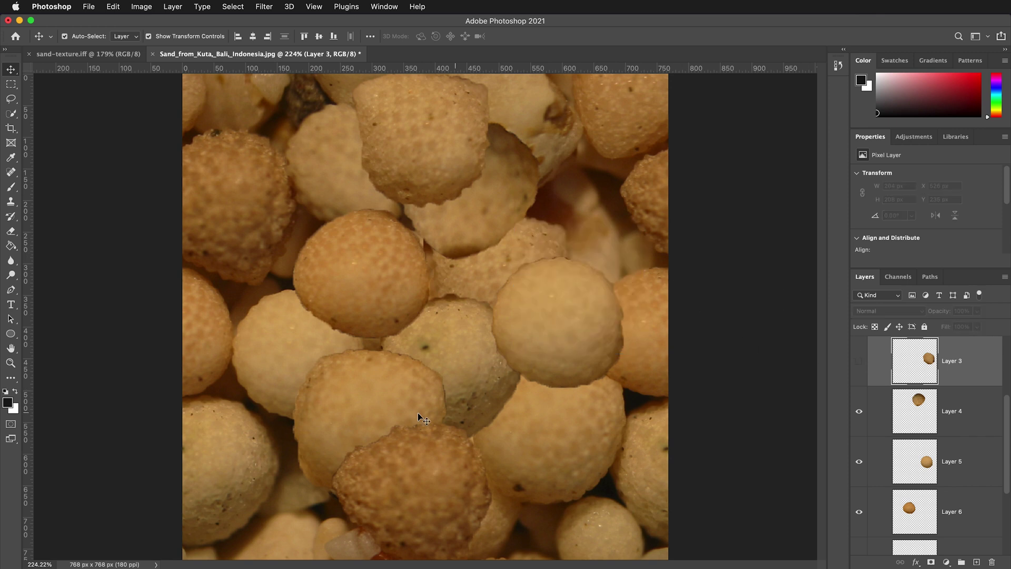
# Step: Move Layer 2's shell about 38 px right and rotate it about 174°
pyautogui.click(379, 402)
pyautogui.click(441, 475)
pyautogui.moveTo(443, 490); pyautogui.dragTo(463, 489)
pyautogui.moveTo(513, 408); pyautogui.dragTo(479, 381)
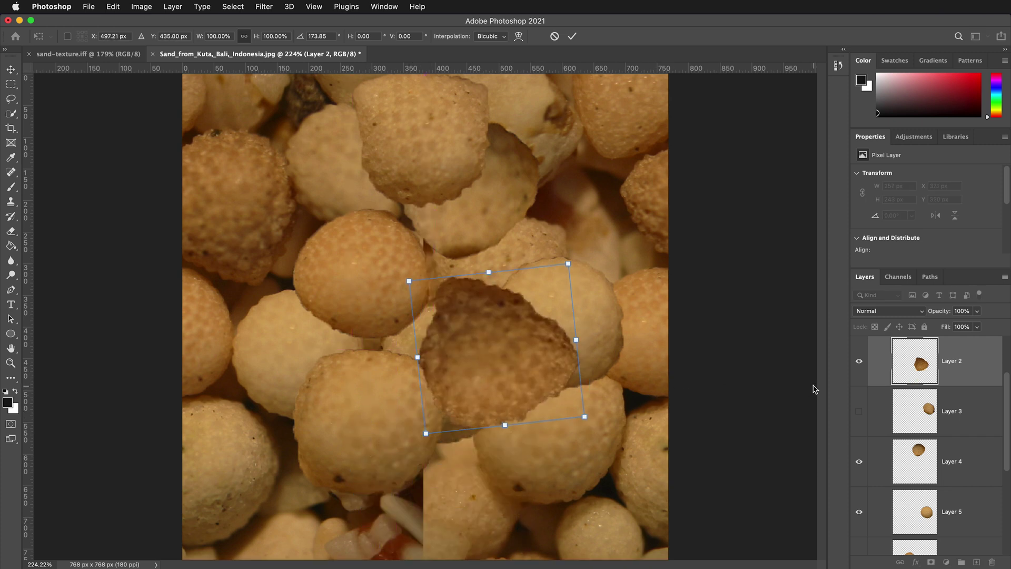
pyautogui.press('Return')
# Step: Move the Layer 7 ball down-right and shift Layer 2's shell about 70 px left
pyautogui.click(393, 388)
pyautogui.moveTo(365, 410); pyautogui.dragTo(415, 478)
pyautogui.moveTo(510, 371); pyautogui.dragTo(474, 369)
pyautogui.click(871, 357)
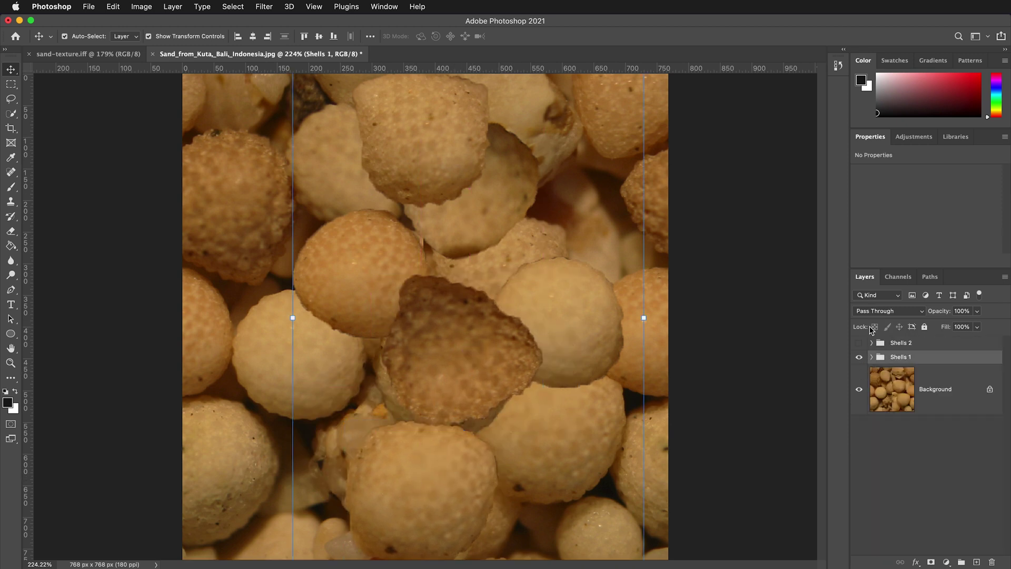
# Step: Merge the Shells 1 layer down into the Background layer
pyautogui.click(894, 370)
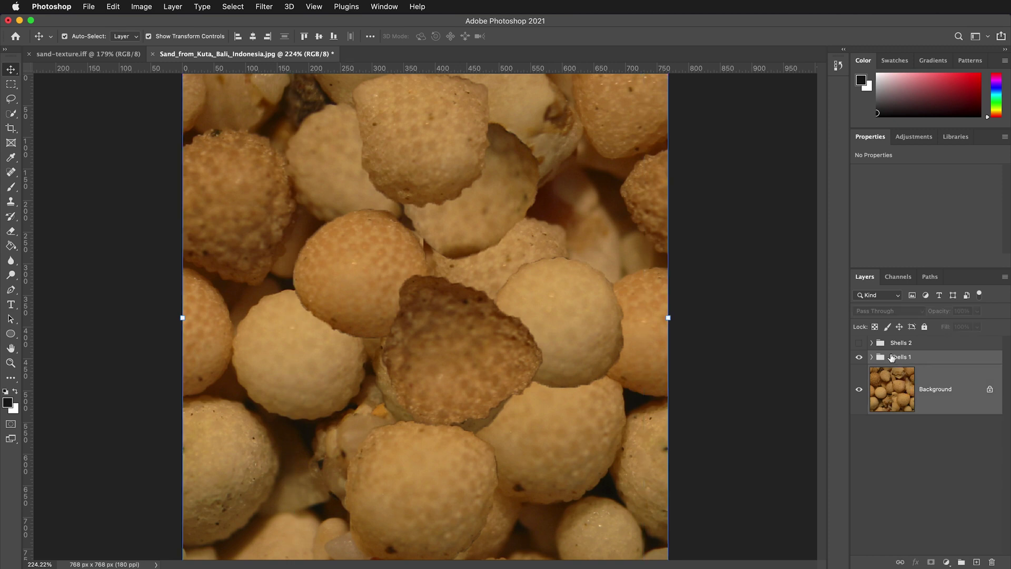
pyautogui.rightClick(926, 388)
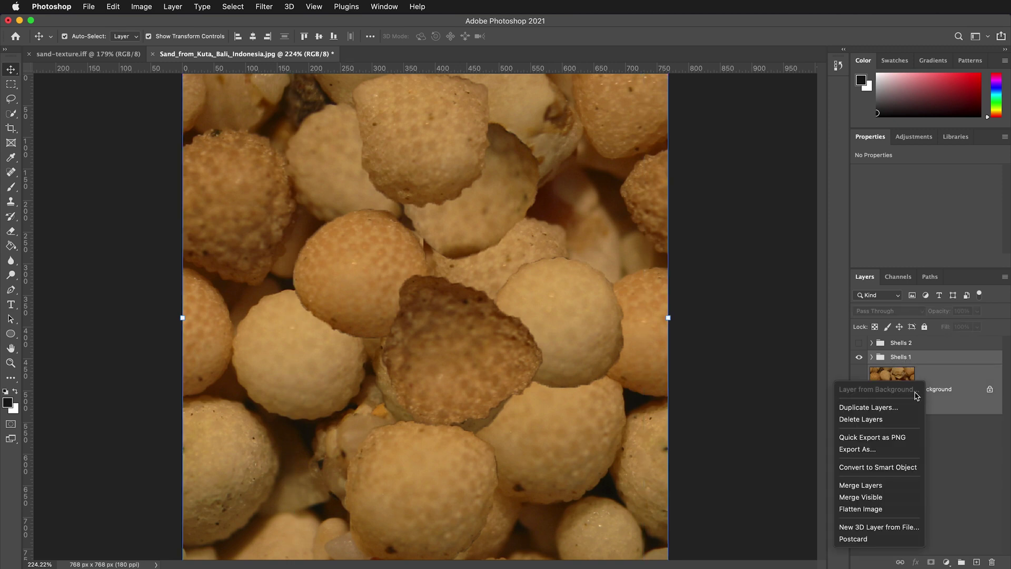
pyautogui.click(894, 491)
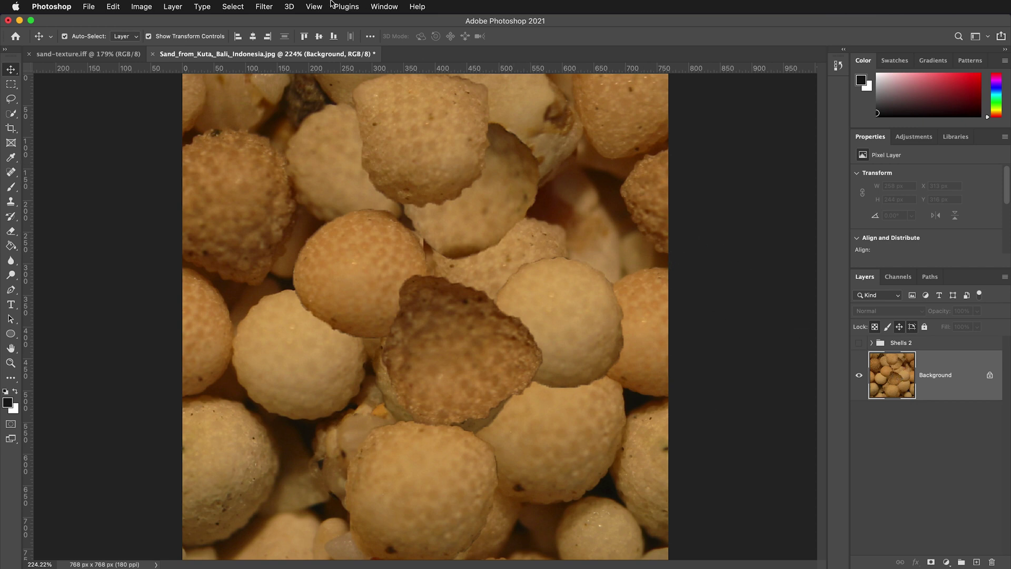
# Step: Apply the Offset filter at +327 px vertical with Wrap Around, exposing a horizontal seam
pyautogui.click(263, 6)
pyautogui.moveTo(350, 245)
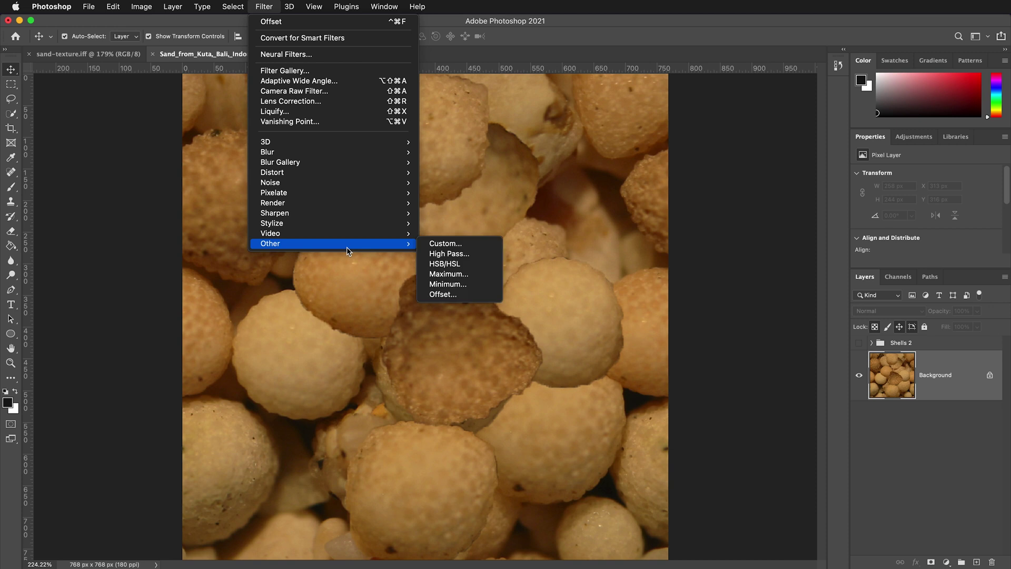
pyautogui.click(456, 294)
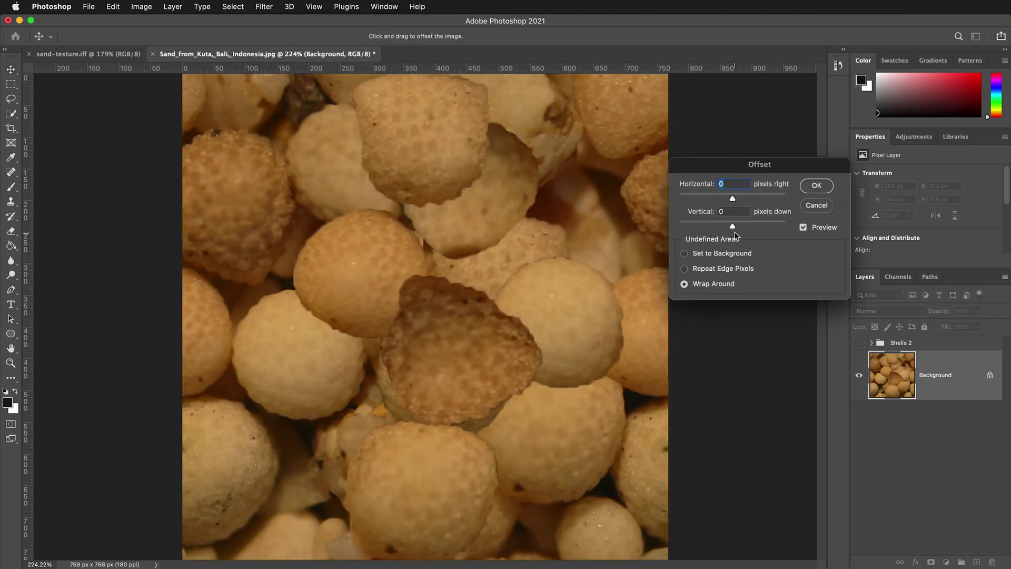
pyautogui.moveTo(734, 228); pyautogui.dragTo(744, 227)
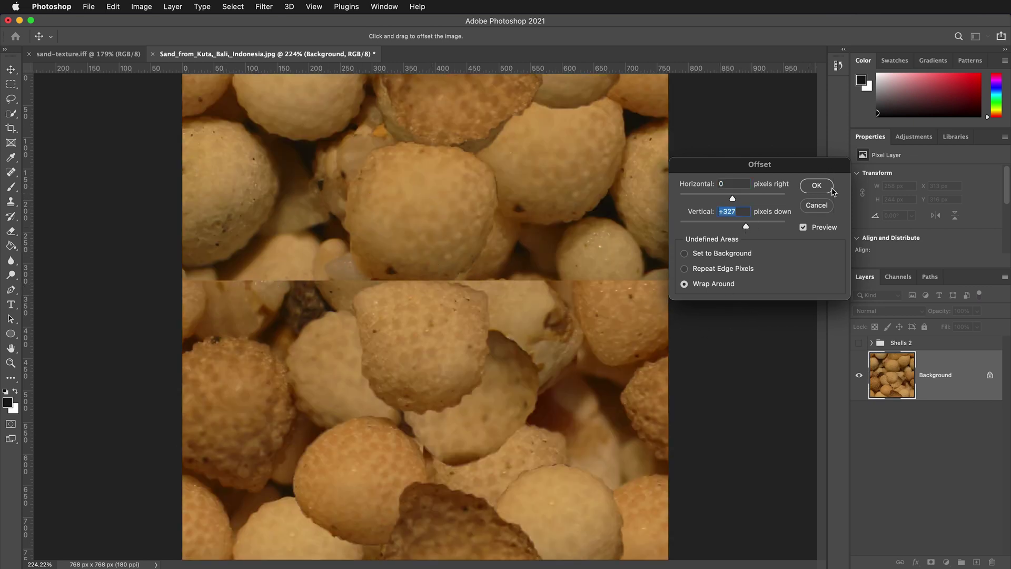
pyautogui.click(807, 182)
# Step: Spread the Shells 2 shells from Layers 2–4 across the seam, rotating Layer 4's shell about -153°
pyautogui.click(872, 342)
pyautogui.click(858, 342)
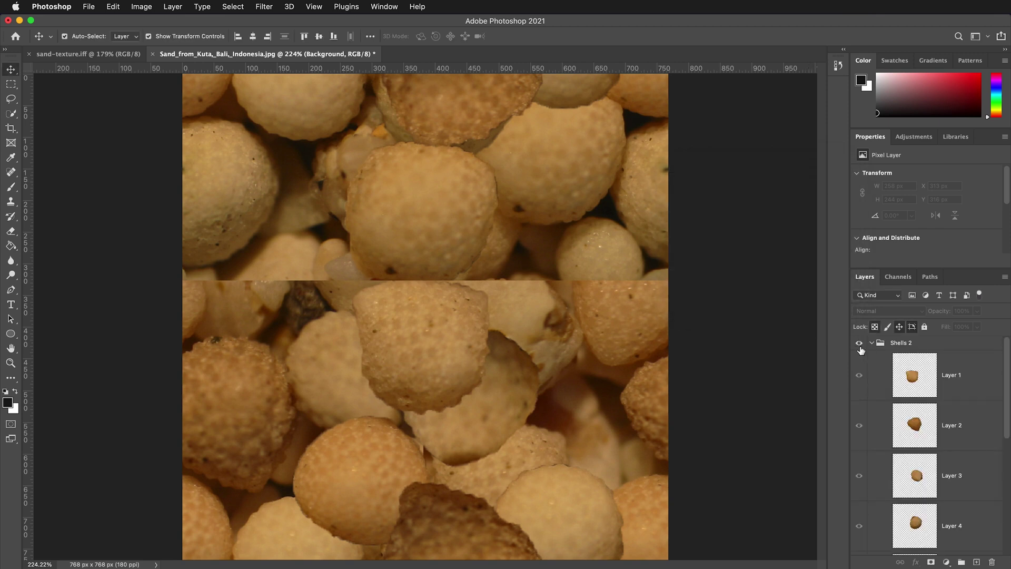
pyautogui.moveTo(422, 331); pyautogui.dragTo(592, 282)
pyautogui.click(466, 314)
pyautogui.moveTo(466, 314); pyautogui.dragTo(337, 300)
pyautogui.moveTo(442, 285); pyautogui.dragTo(578, 245)
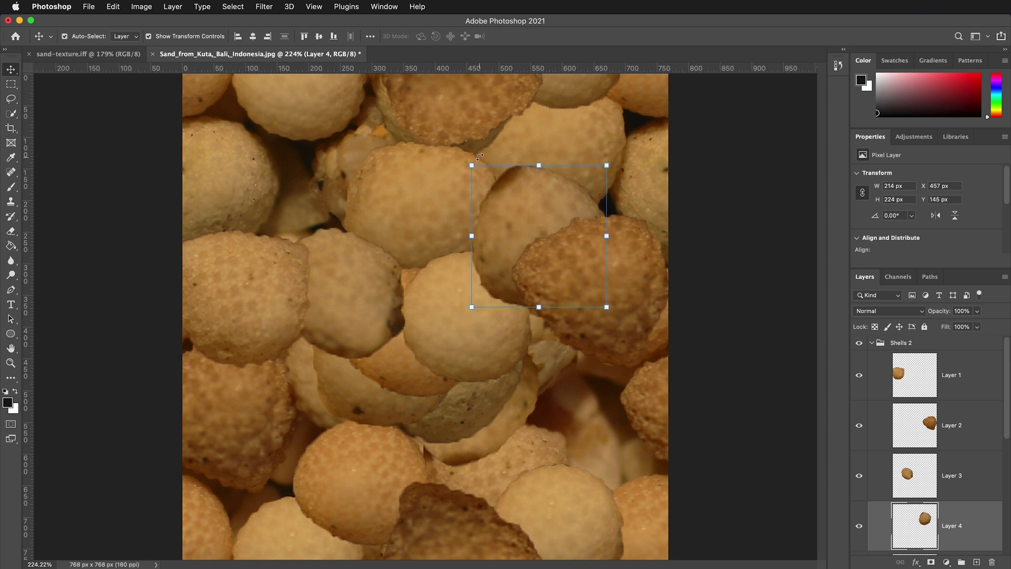
pyautogui.moveTo(462, 157); pyautogui.dragTo(462, 318)
# Step: Restack Layer 5 just below Layer 1 and shift Layer 6's shell right and Layer 7's left
pyautogui.click(967, 490)
pyautogui.scroll(-1, 956, 499)
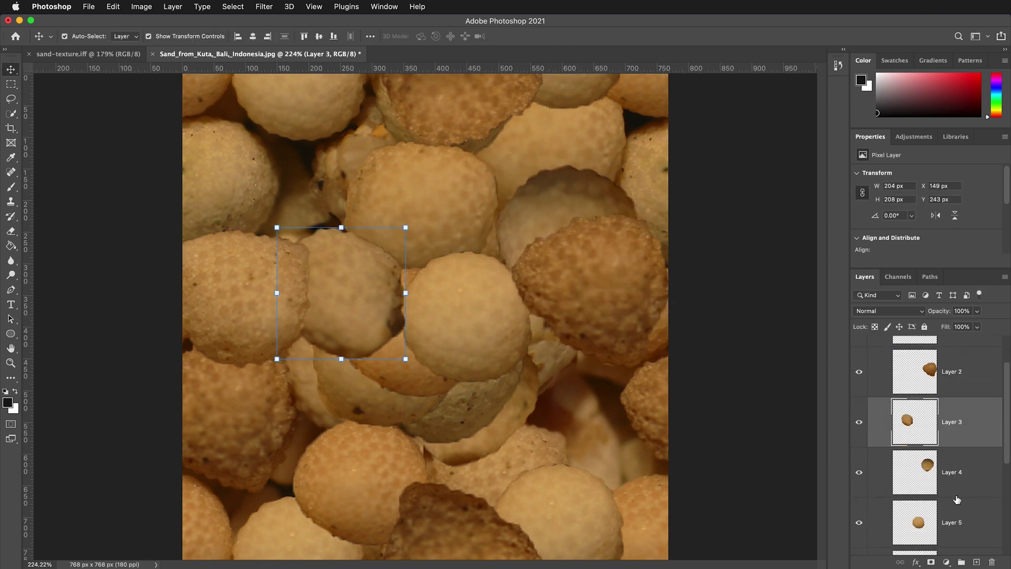
pyautogui.click(950, 513)
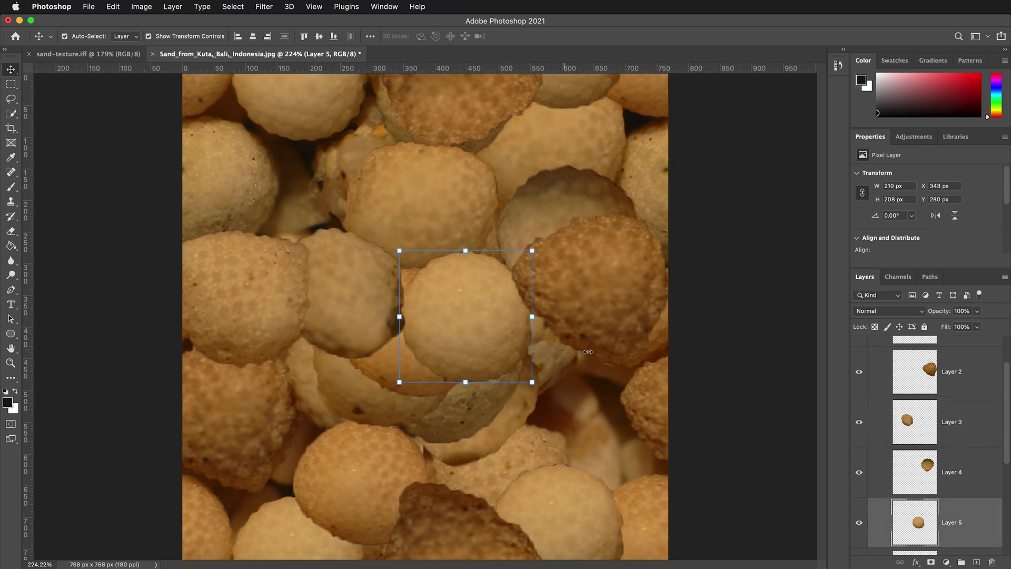
pyautogui.moveTo(1000, 508); pyautogui.dragTo(957, 387)
pyautogui.moveTo(459, 324); pyautogui.dragTo(428, 318)
pyautogui.click(451, 194)
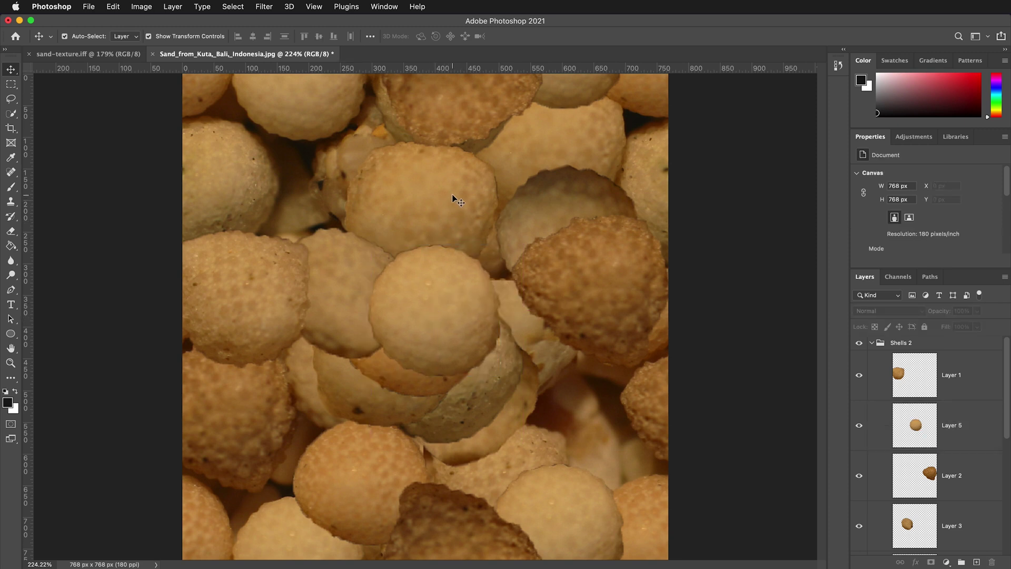
pyautogui.click(473, 384)
pyautogui.moveTo(493, 415); pyautogui.dragTo(518, 368)
pyautogui.moveTo(433, 400); pyautogui.dragTo(314, 416)
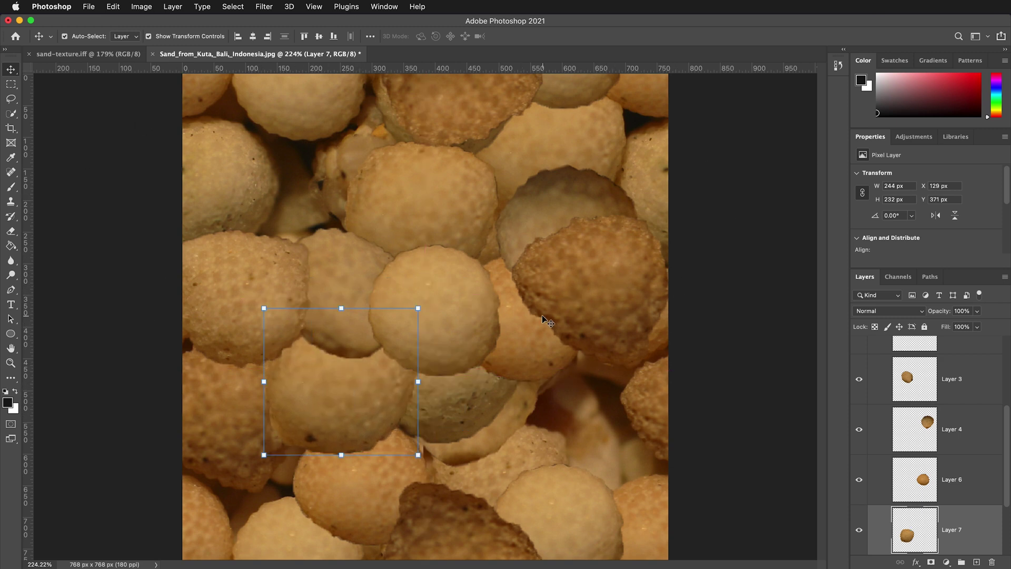
# Step: Collapse the Shells 2 group and merge it into the Background layer
pyautogui.scroll(3, 959, 424)
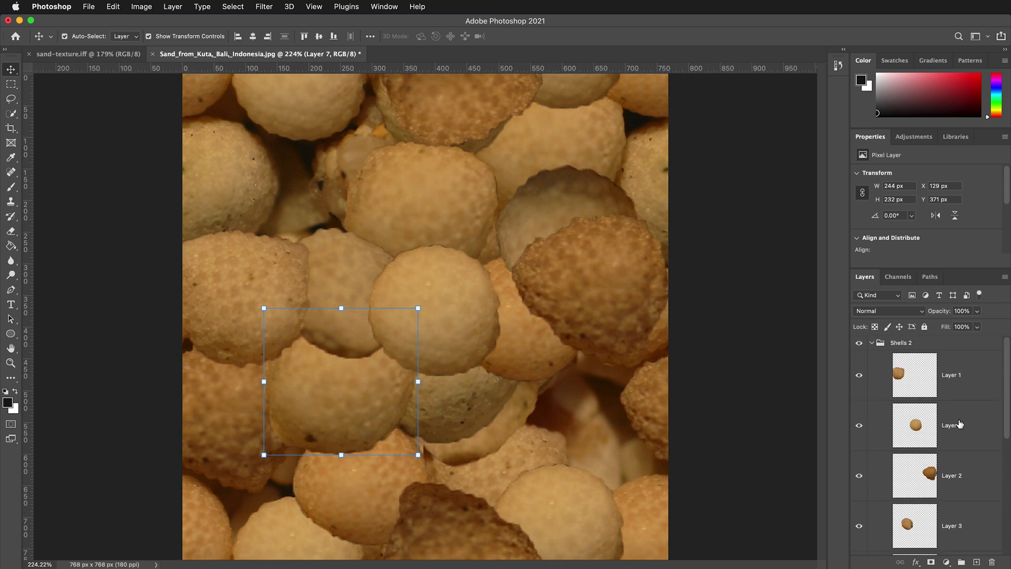
pyautogui.click(872, 344)
pyautogui.click(905, 360)
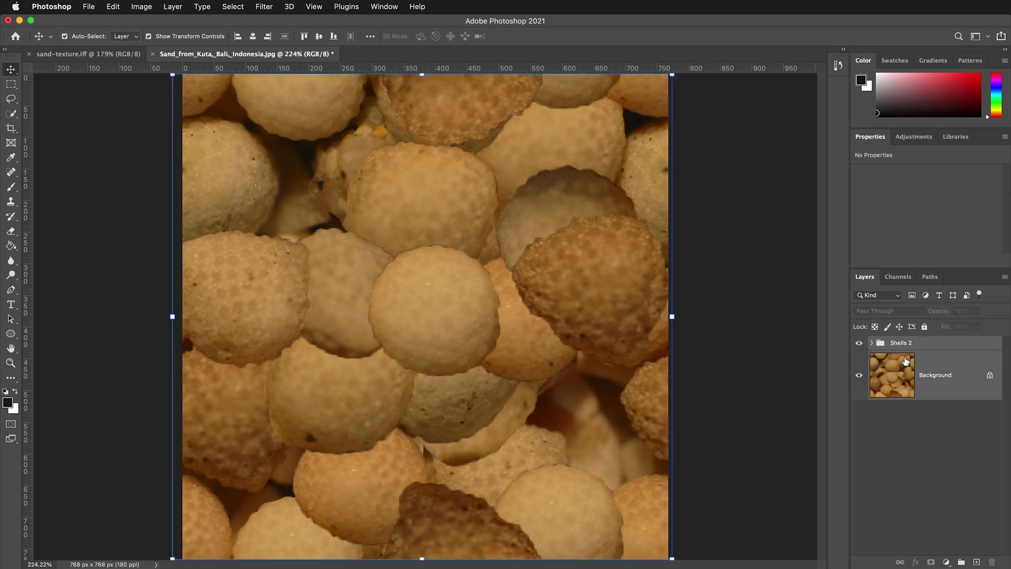
pyautogui.rightClick(906, 360)
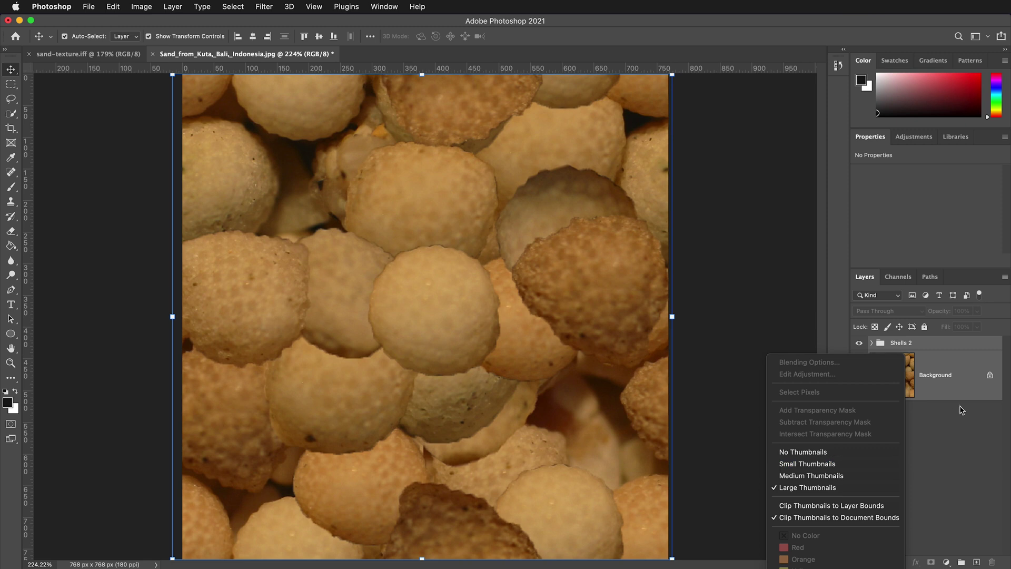
pyautogui.rightClick(941, 388)
pyautogui.click(901, 489)
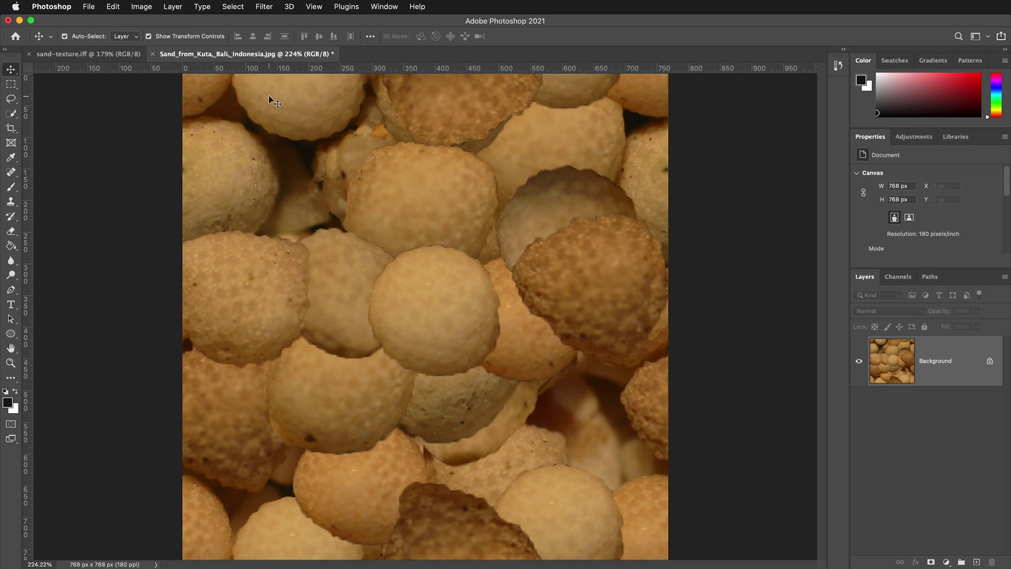
# Step: Resize the shell image to 512 × 512 px
pyautogui.click(151, 4)
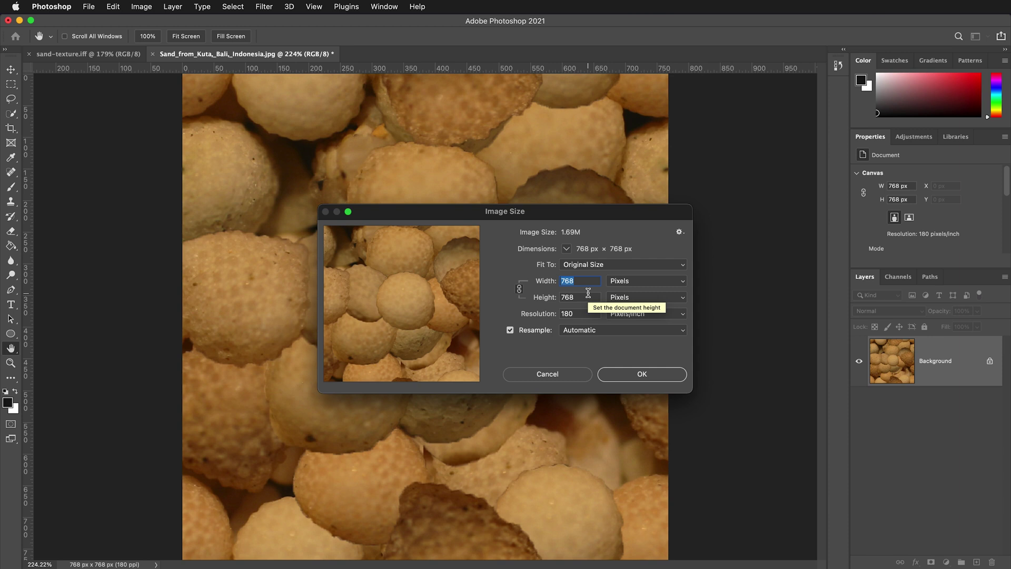
pyautogui.write('5')
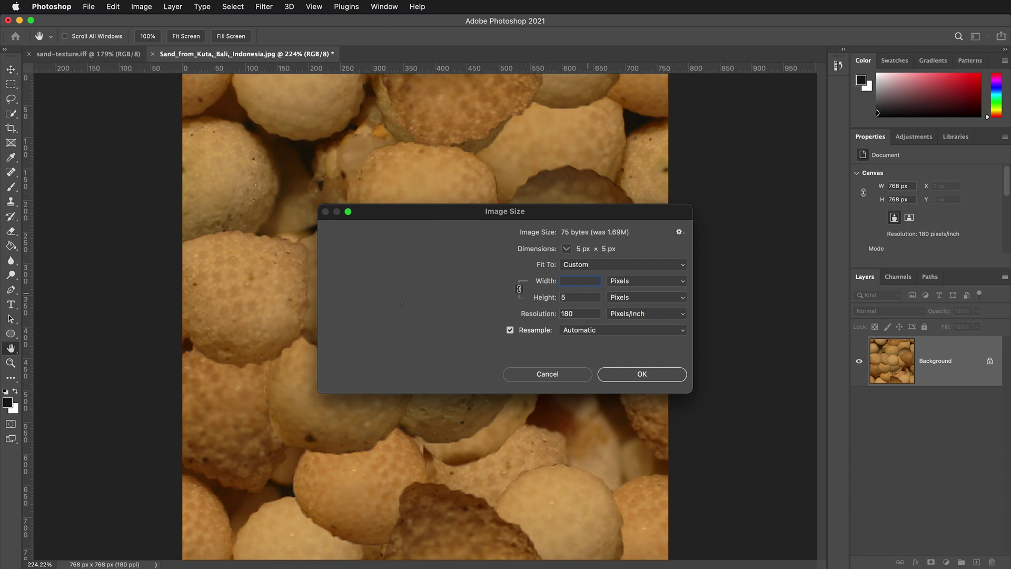
pyautogui.write('512')
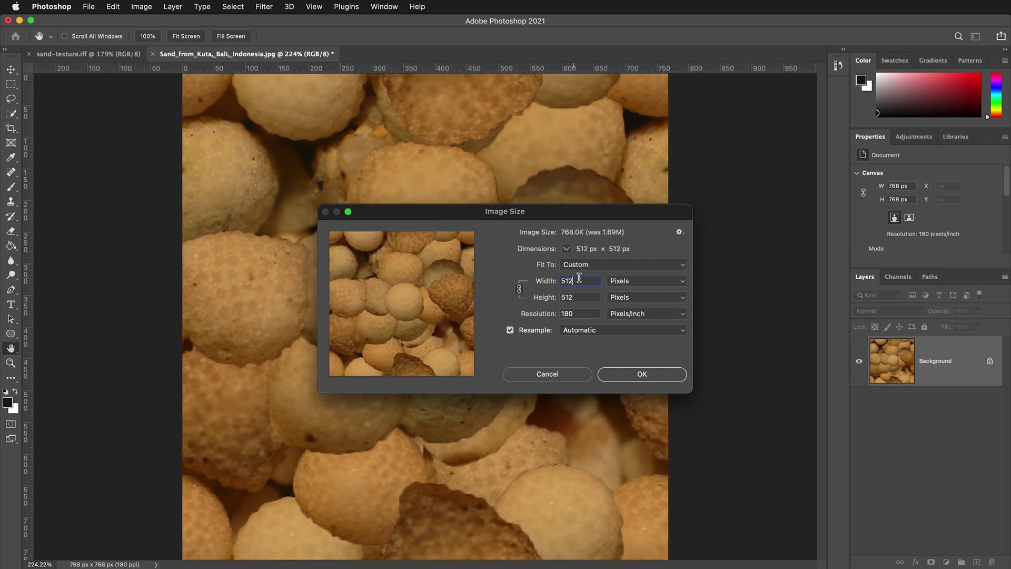
pyautogui.click(658, 375)
pyautogui.press('v')
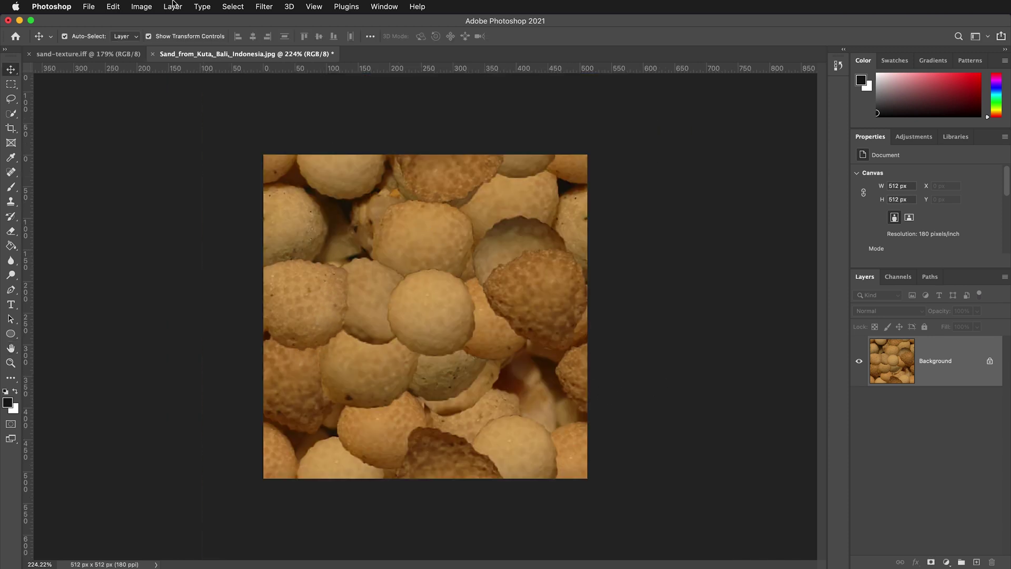
# Step: Save the image as shell-texture.iff in IFF format with the Maya option
pyautogui.click(88, 6)
pyautogui.click(148, 130)
pyautogui.write('shell-texture')
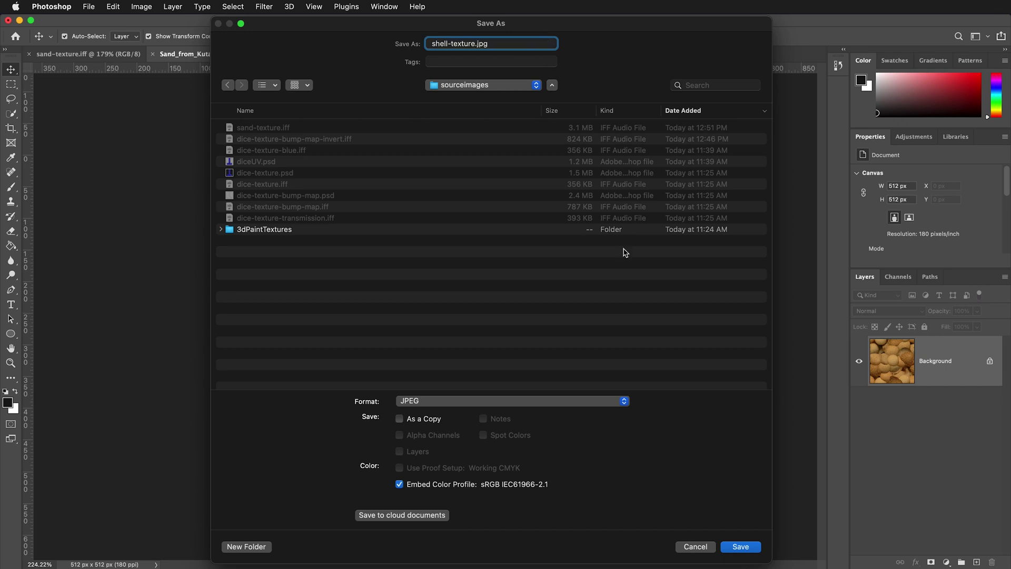
pyautogui.click(511, 401)
pyautogui.click(489, 389)
pyautogui.click(737, 546)
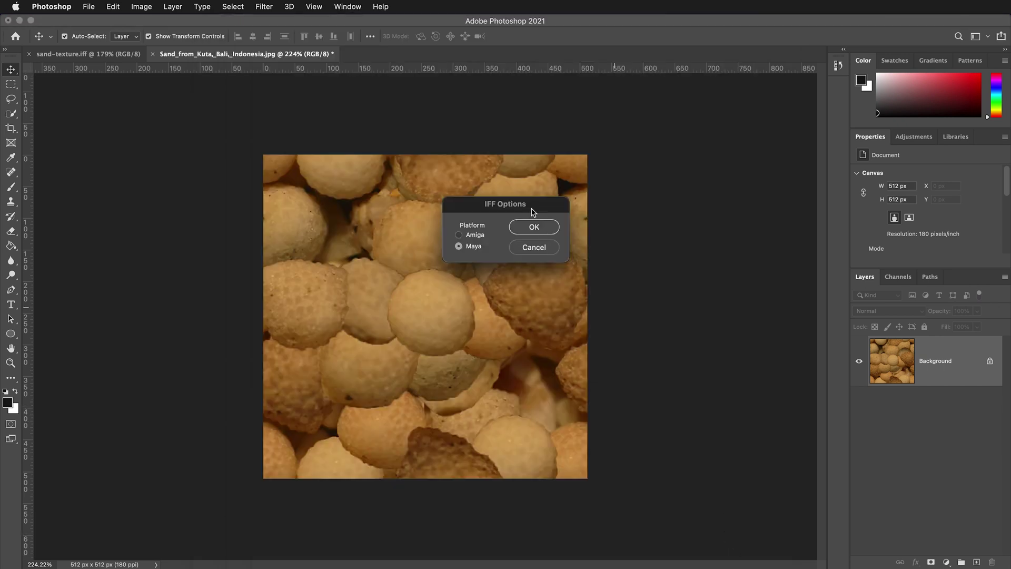
pyautogui.click(534, 227)
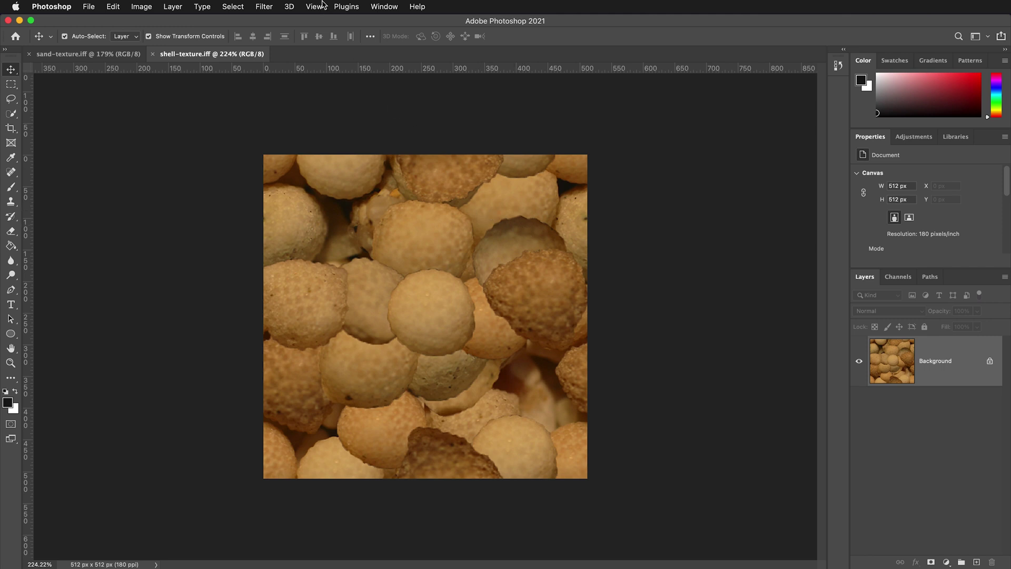
# Step: Generate a bump (height) map from the shell texture with Invert Height left off
pyautogui.click(263, 6)
pyautogui.moveTo(300, 144)
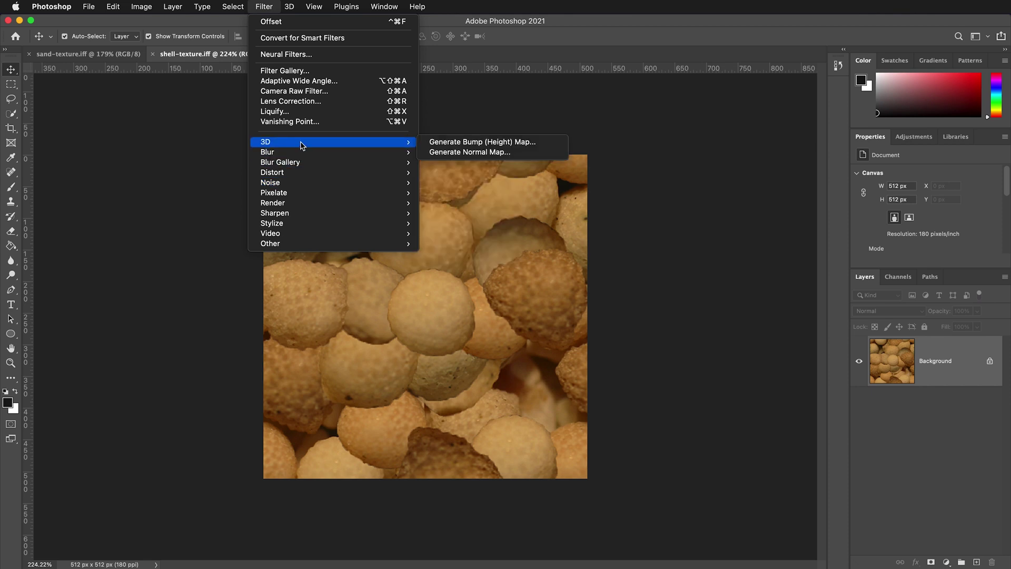
pyautogui.click(506, 142)
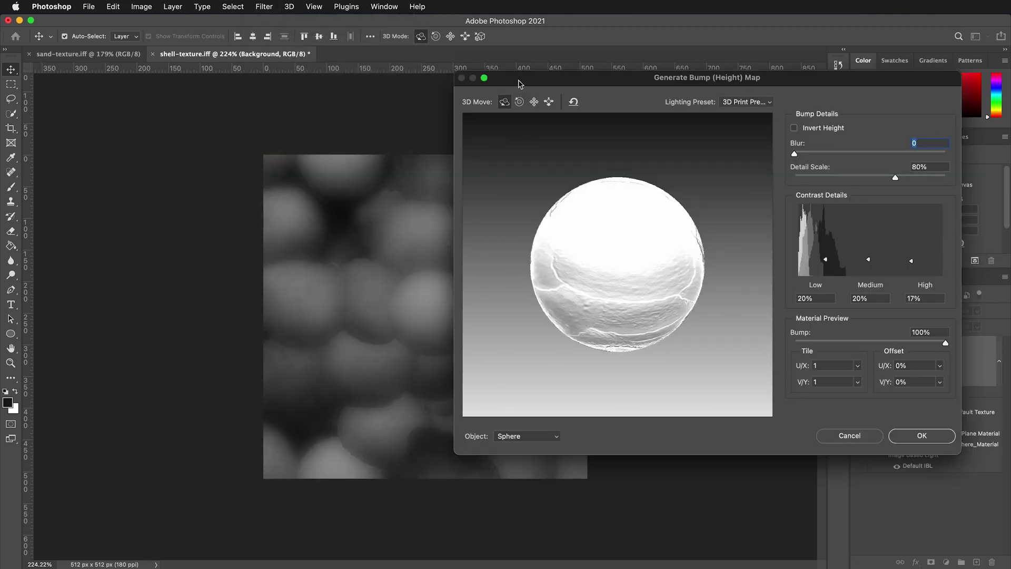
pyautogui.moveTo(517, 78); pyautogui.dragTo(637, 69)
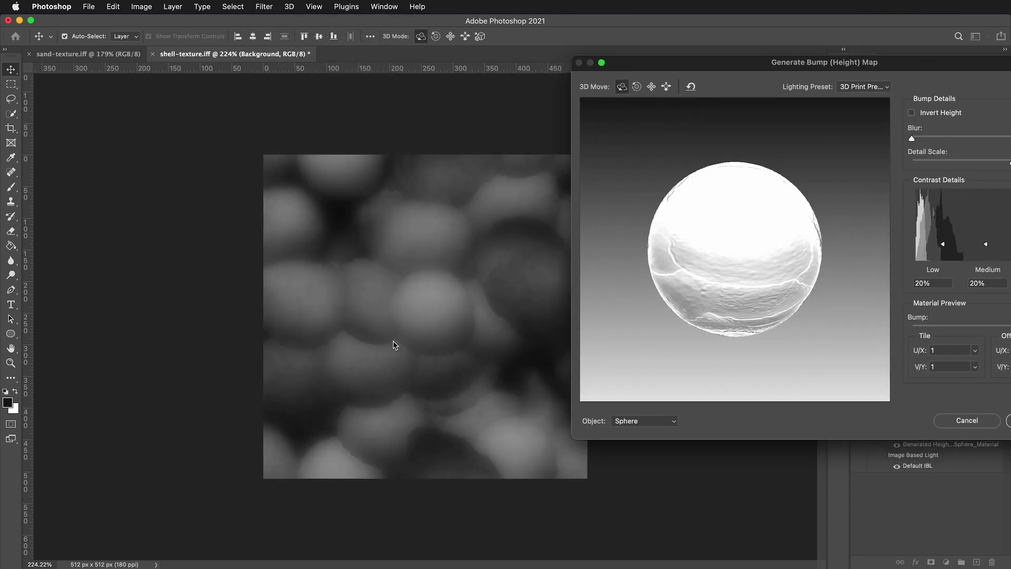
pyautogui.moveTo(706, 65); pyautogui.dragTo(527, 66)
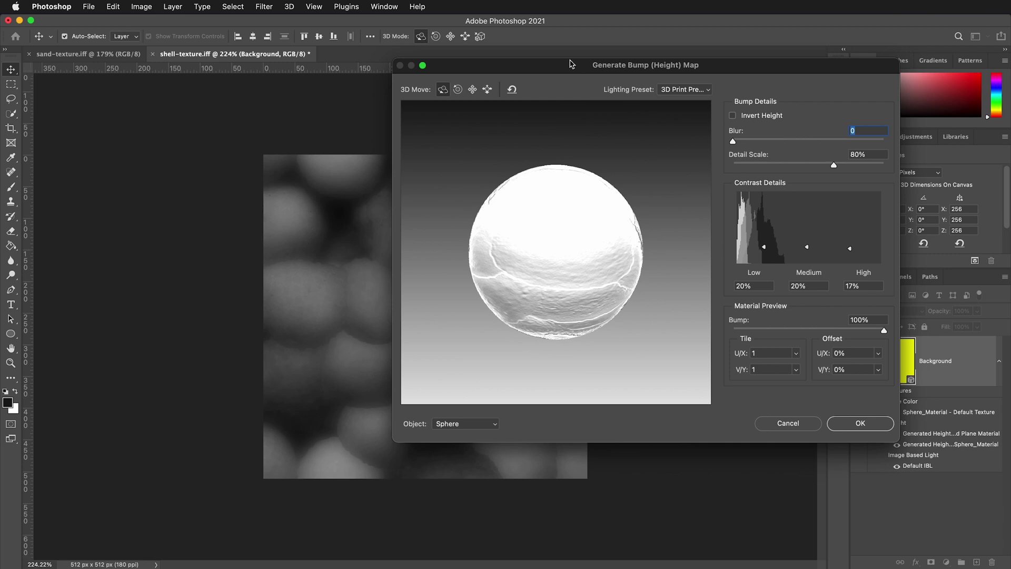
pyautogui.moveTo(569, 64); pyautogui.dragTo(512, 70)
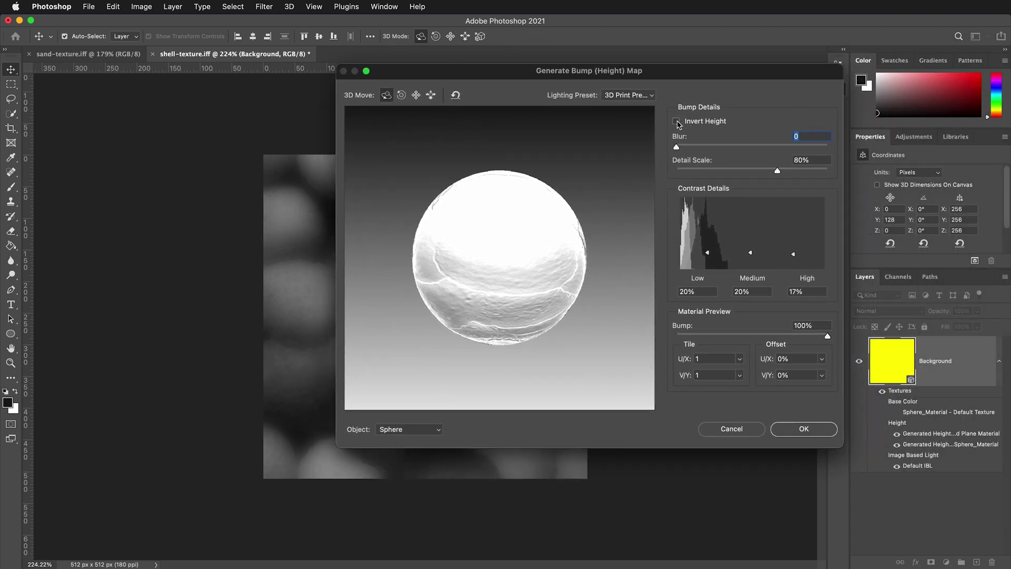
pyautogui.click(677, 122)
pyautogui.moveTo(494, 76); pyautogui.dragTo(604, 99)
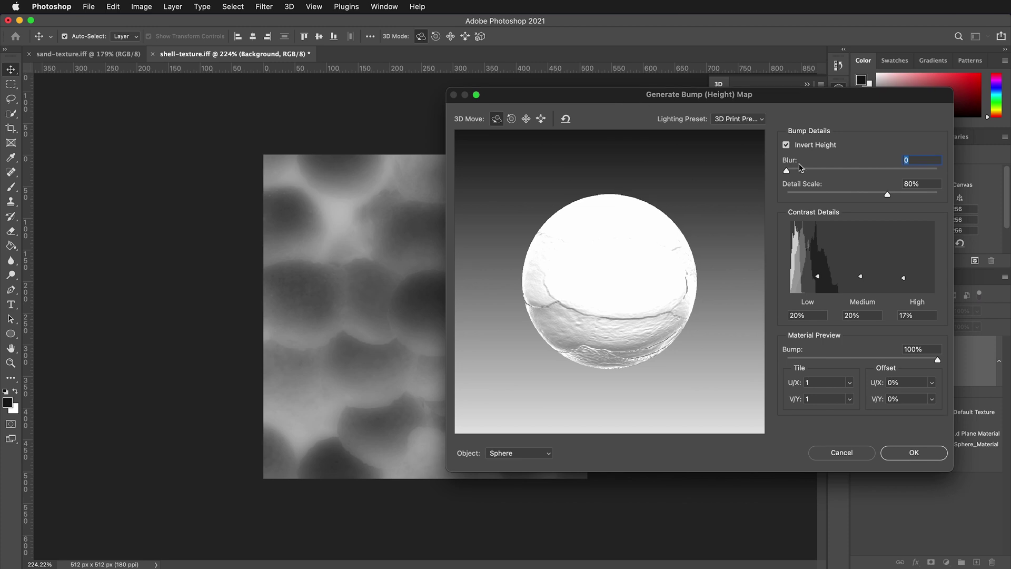
pyautogui.click(786, 145)
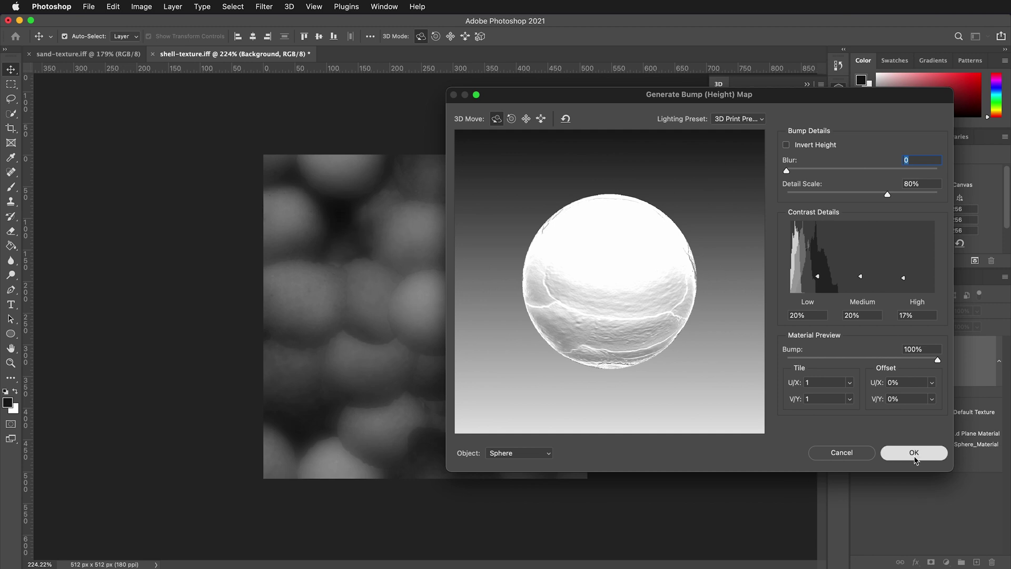
pyautogui.click(873, 461)
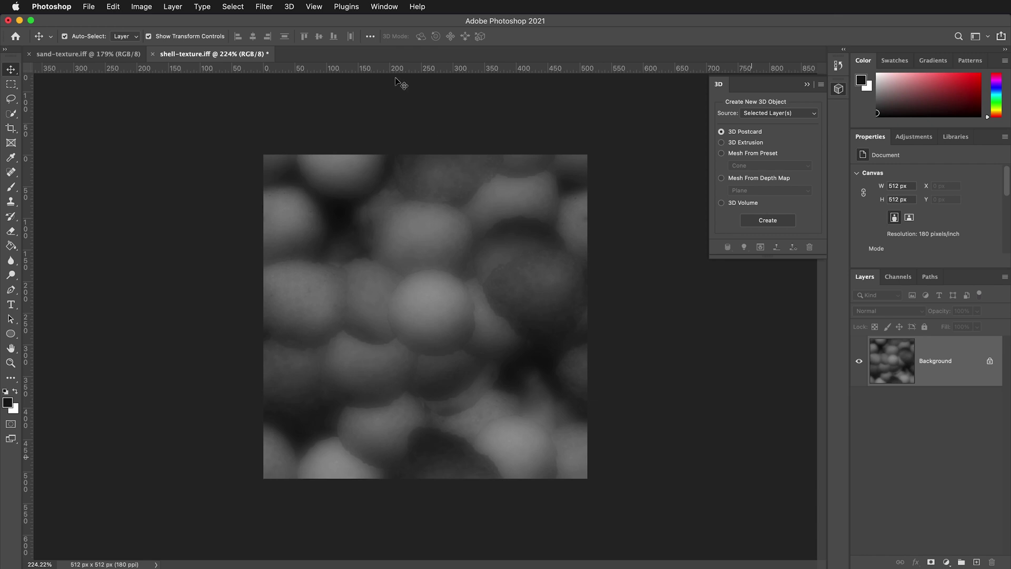
# Step: Save the bump map as shell-texture-bump-map.iff, accepting the IFF options
pyautogui.click(87, 6)
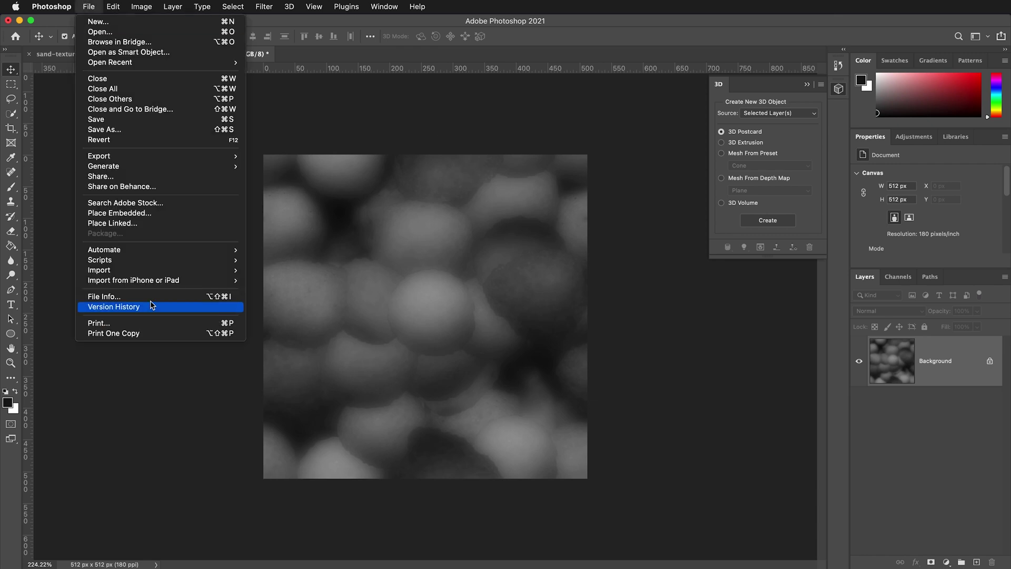
pyautogui.click(114, 130)
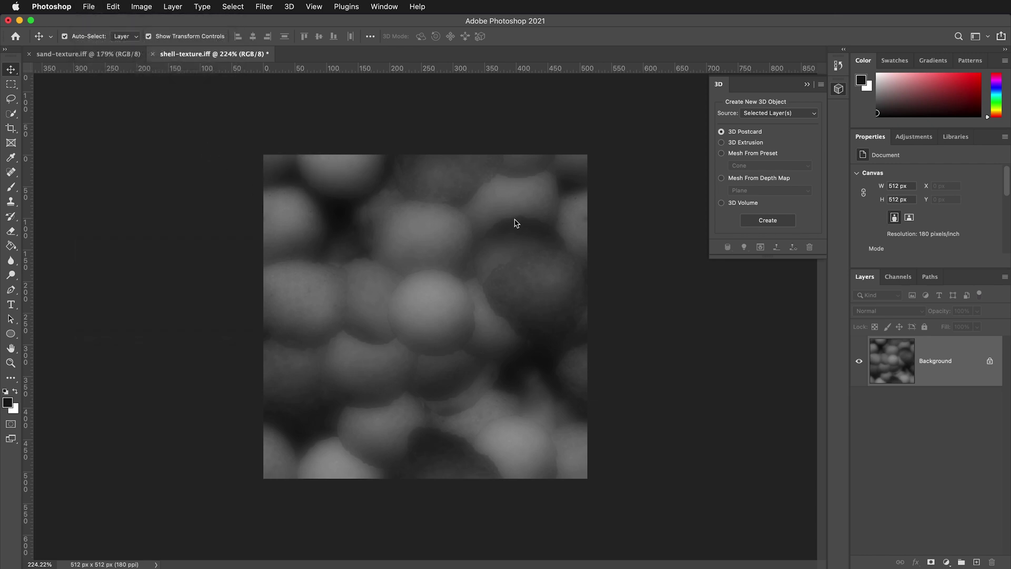
pyautogui.click(473, 45)
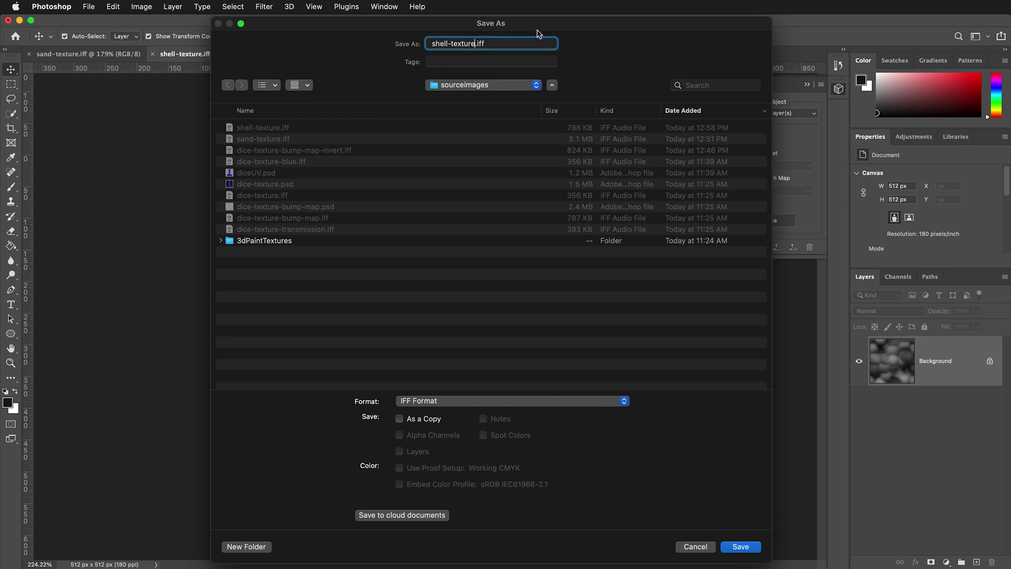
pyautogui.write('-bump-map')
pyautogui.press('Return')
pyautogui.click(533, 227)
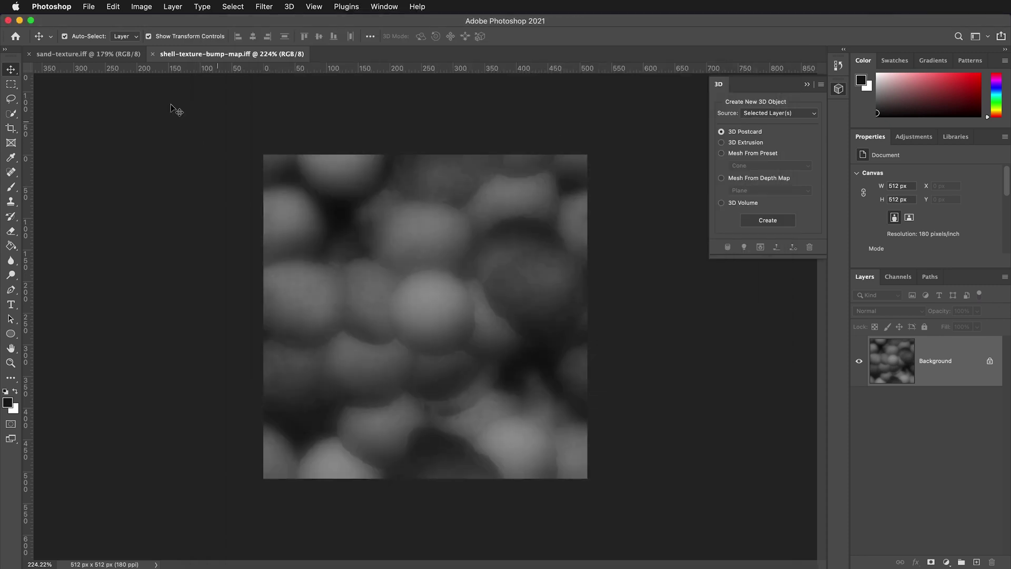
# Step: In the sand-texture.iff document, generate a bump (height) map from the sand texture
pyautogui.click(111, 54)
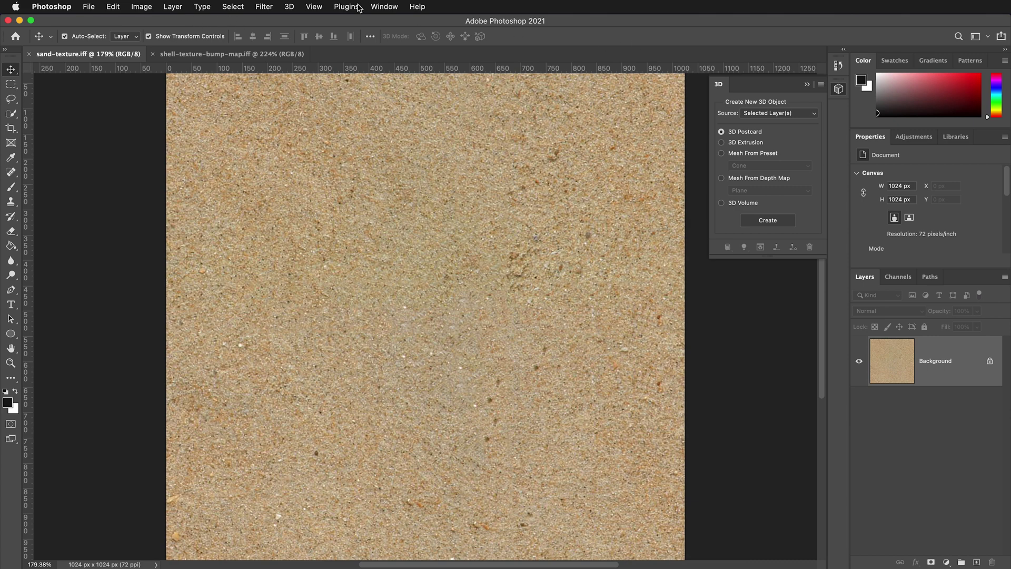
pyautogui.click(265, 7)
pyautogui.moveTo(314, 144)
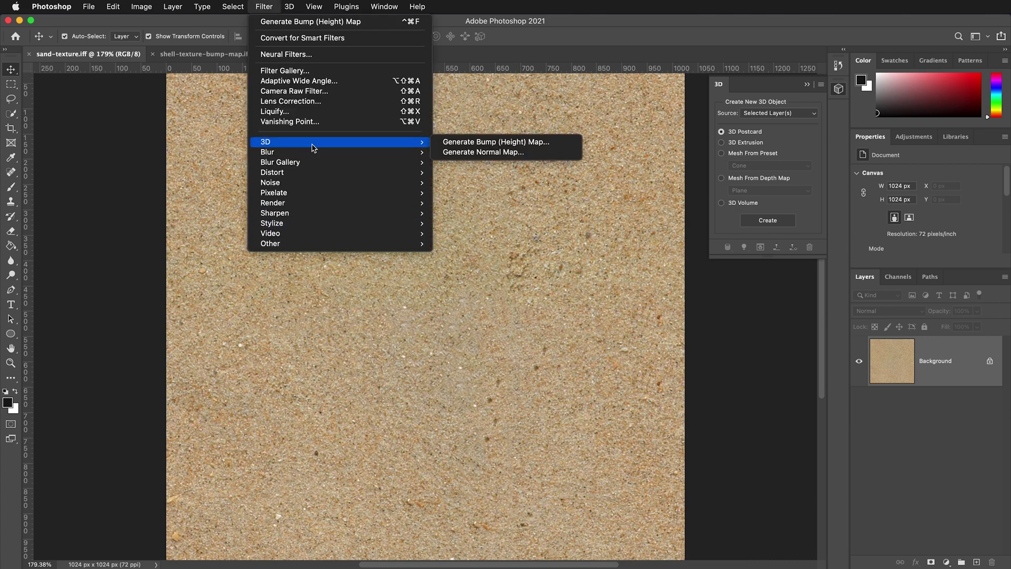
pyautogui.click(476, 142)
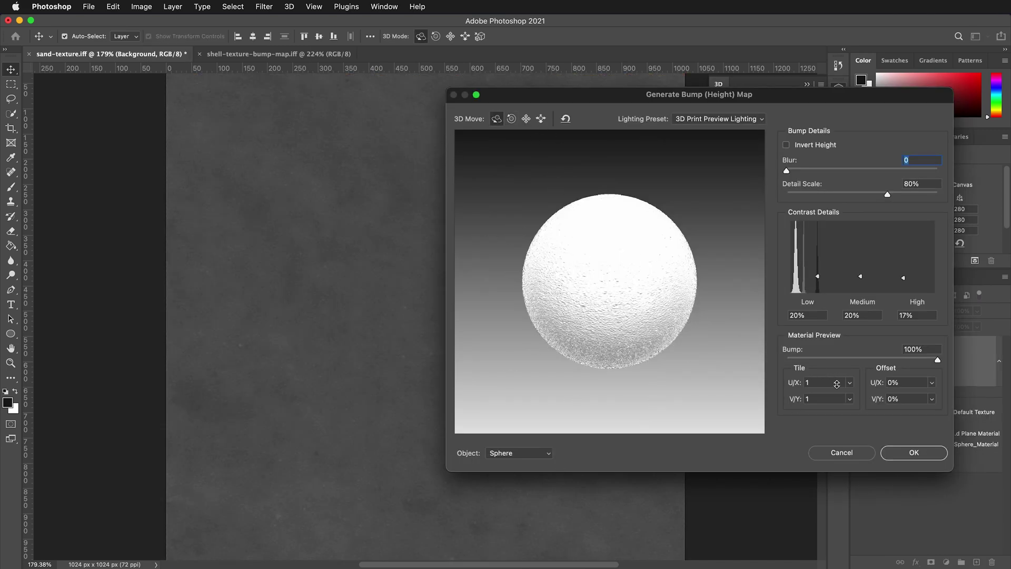
pyautogui.click(927, 451)
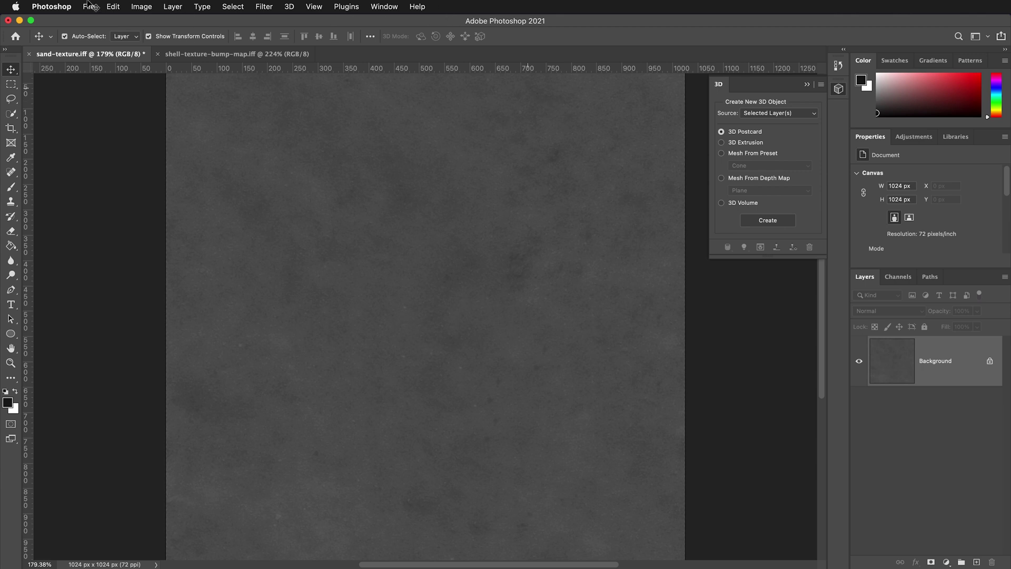
# Step: Save the sand bump map as sand-texture-bump-map.iff
pyautogui.click(91, 7)
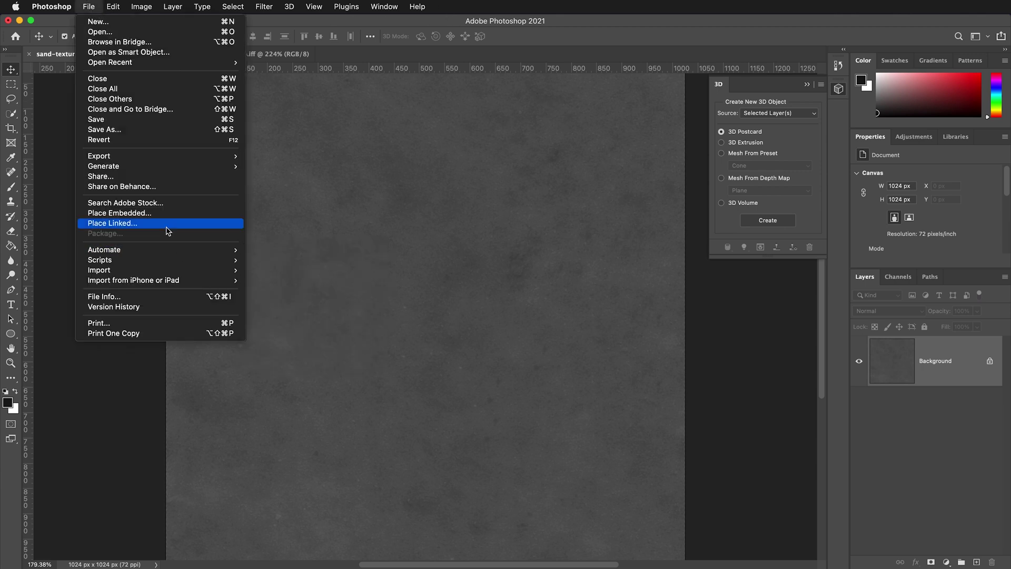
pyautogui.click(147, 129)
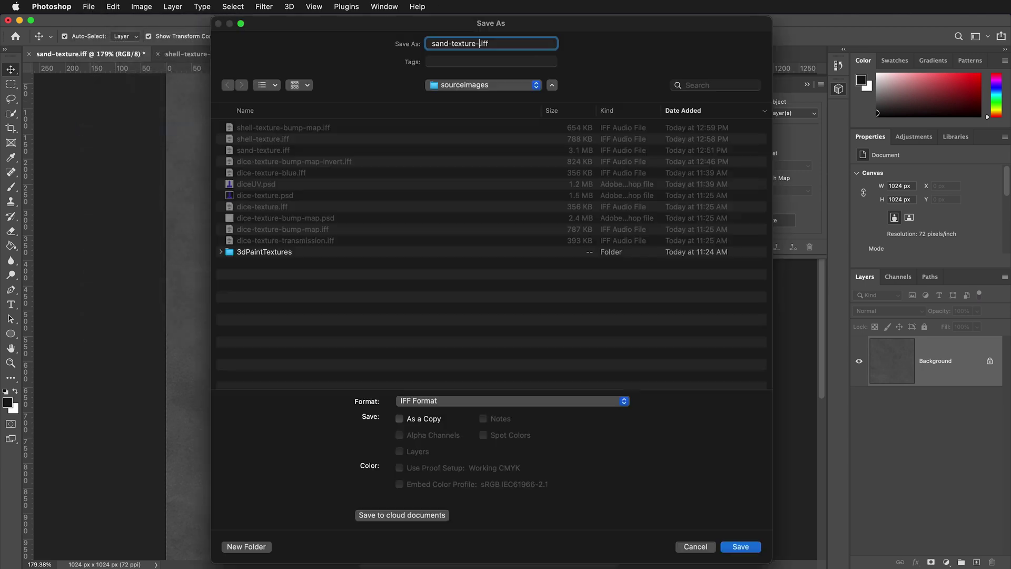
pyautogui.write('-bump-map')
pyautogui.press('Return')
pyautogui.press('Return')
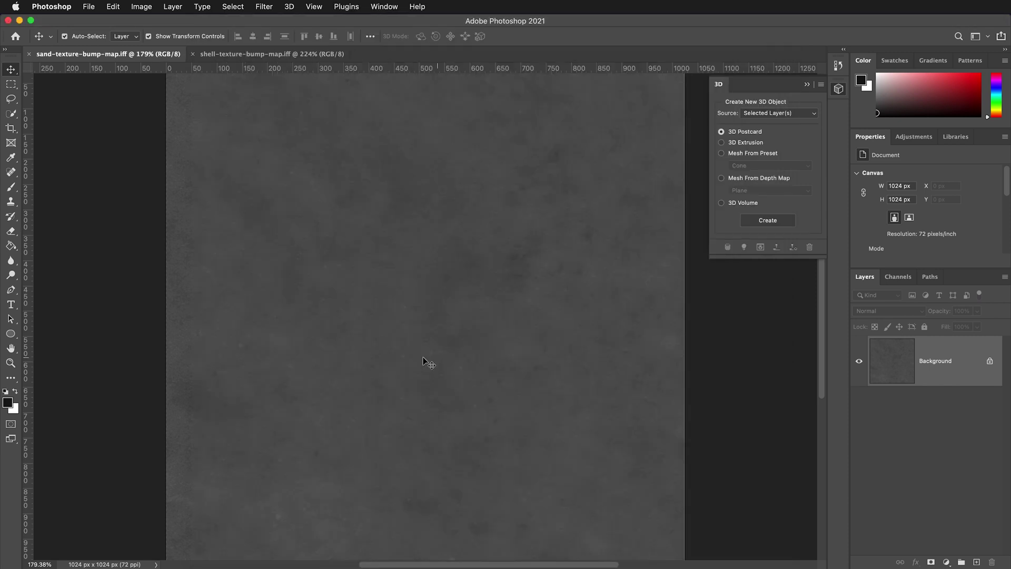